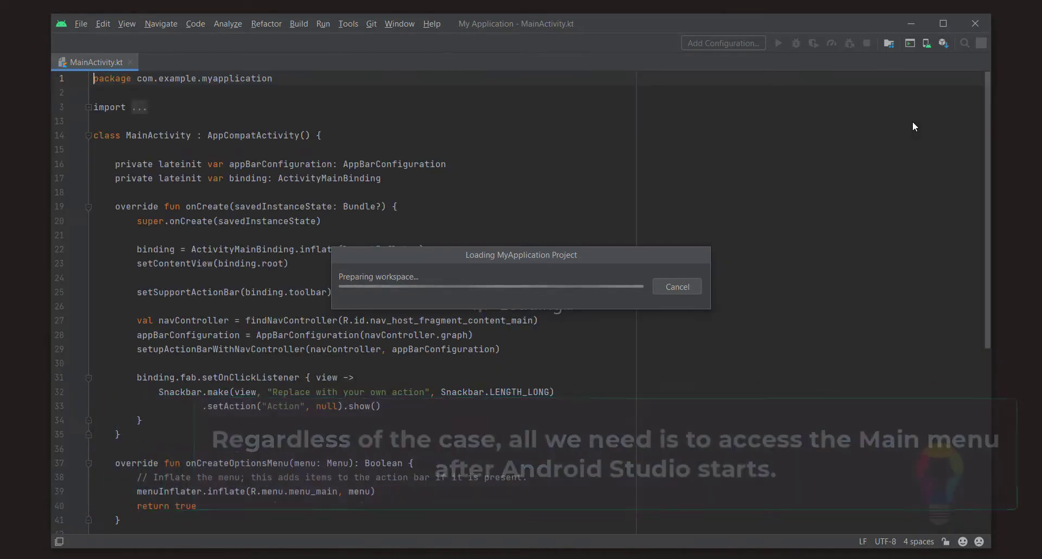
Start creating a new virtual device from the AVD Manager.
left_click(297, 10)
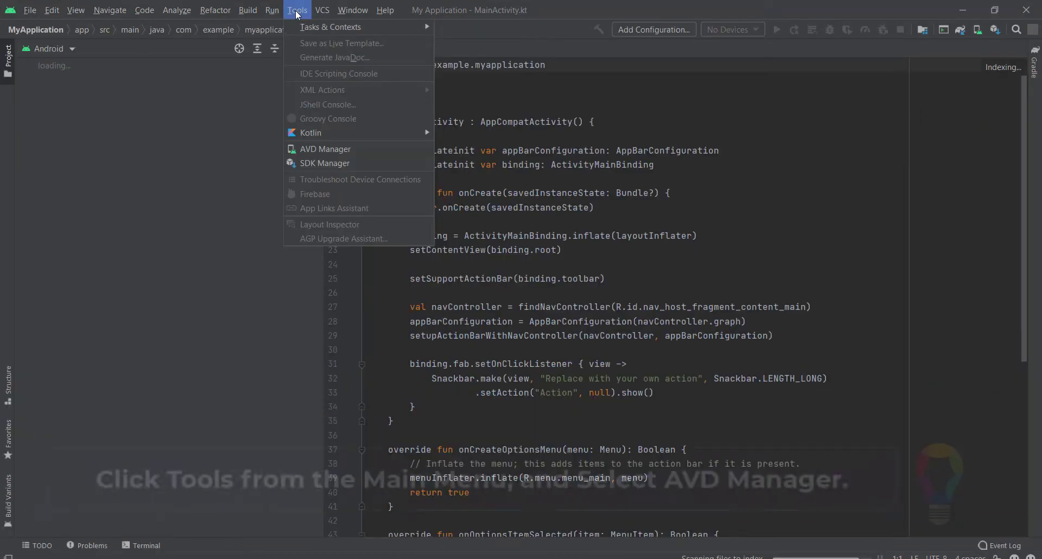
left_click(333, 150)
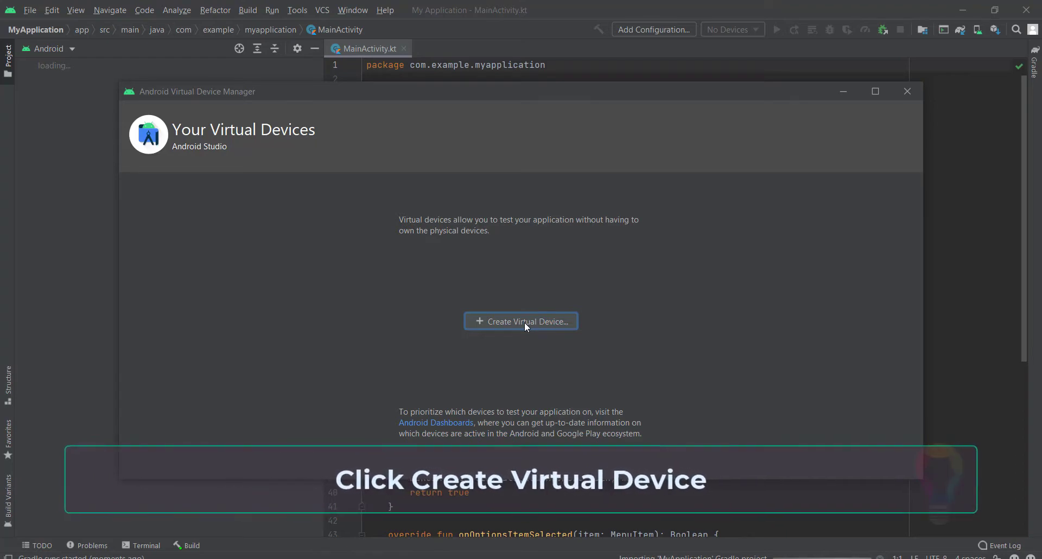
left_click(525, 321)
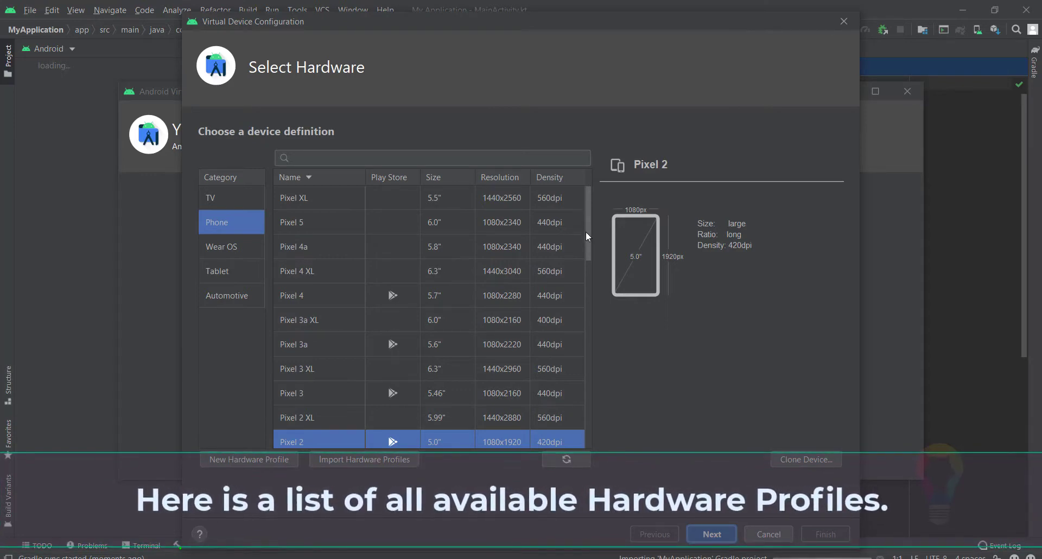
Review the phone hardware profiles, and start a new hardware profile with the device name Xiaomi Mi 5.
scroll(588, 242, "down", 3)
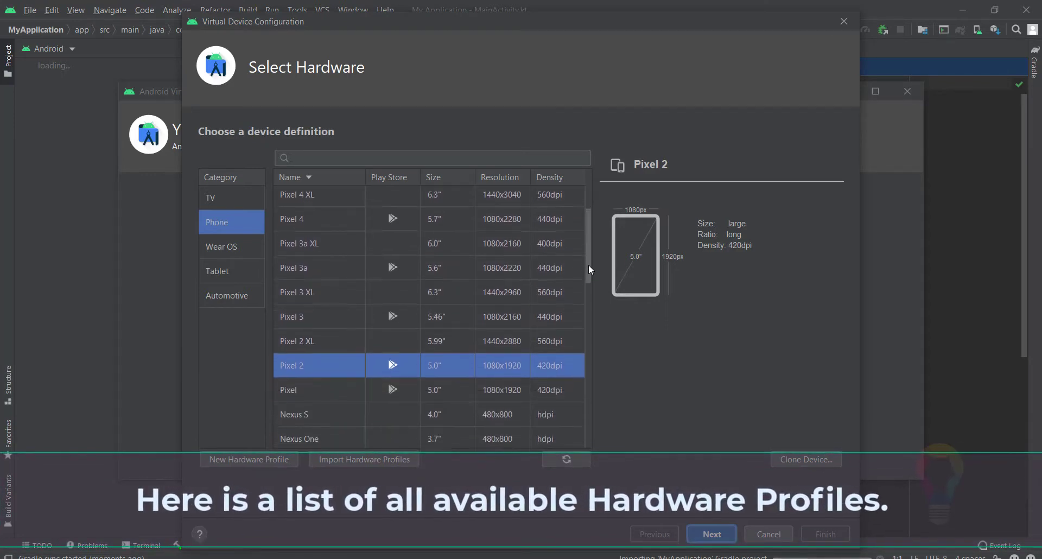
left_click_drag(590, 266, 593, 431)
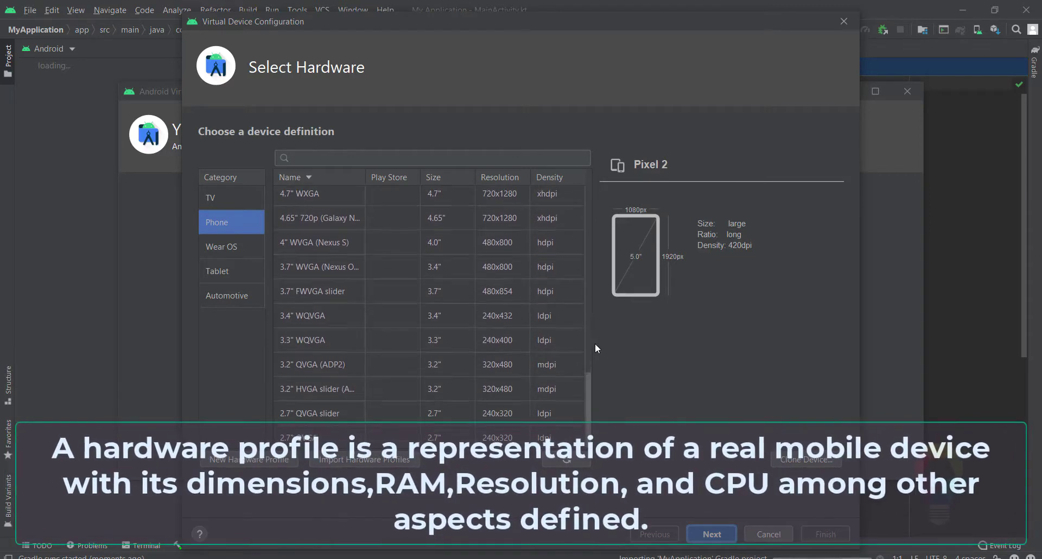
left_click_drag(595, 343, 585, 215)
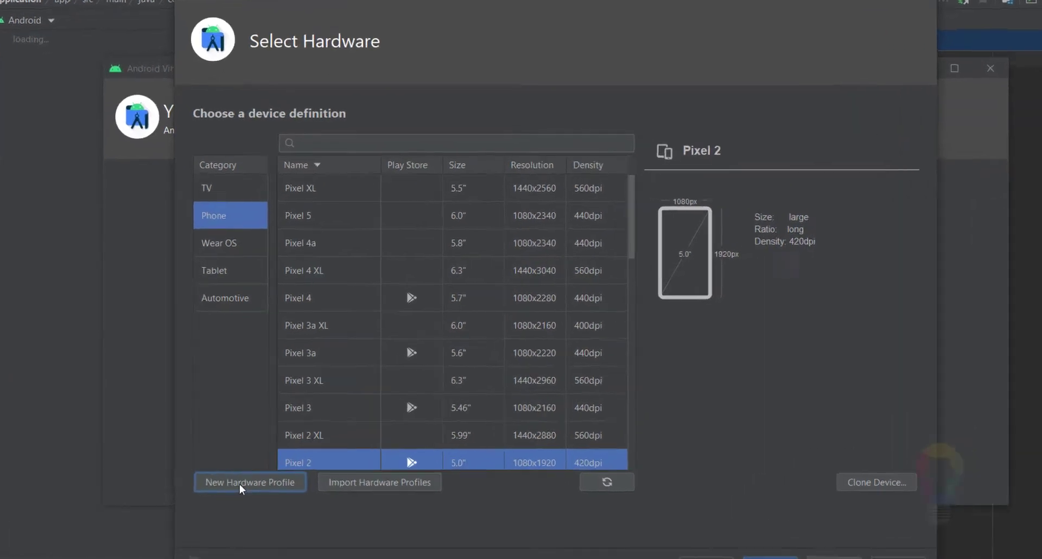
left_click(239, 459)
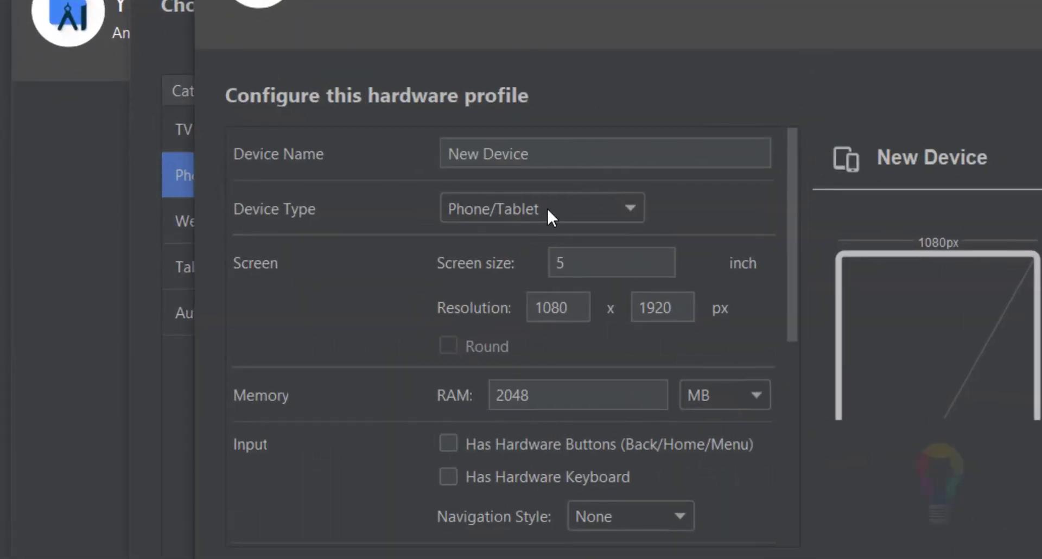
left_click_drag(436, 133, 553, 148)
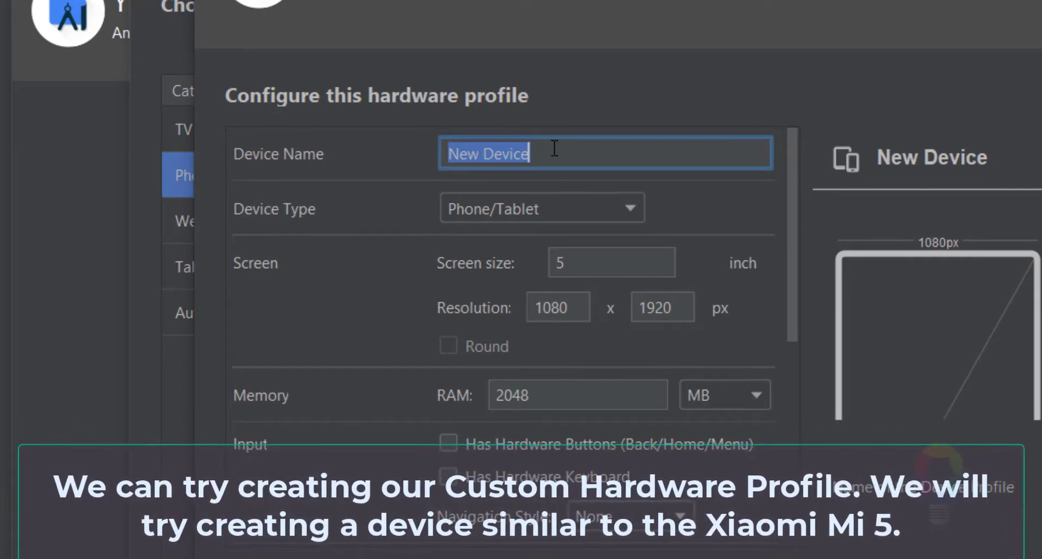
type("Xiam")
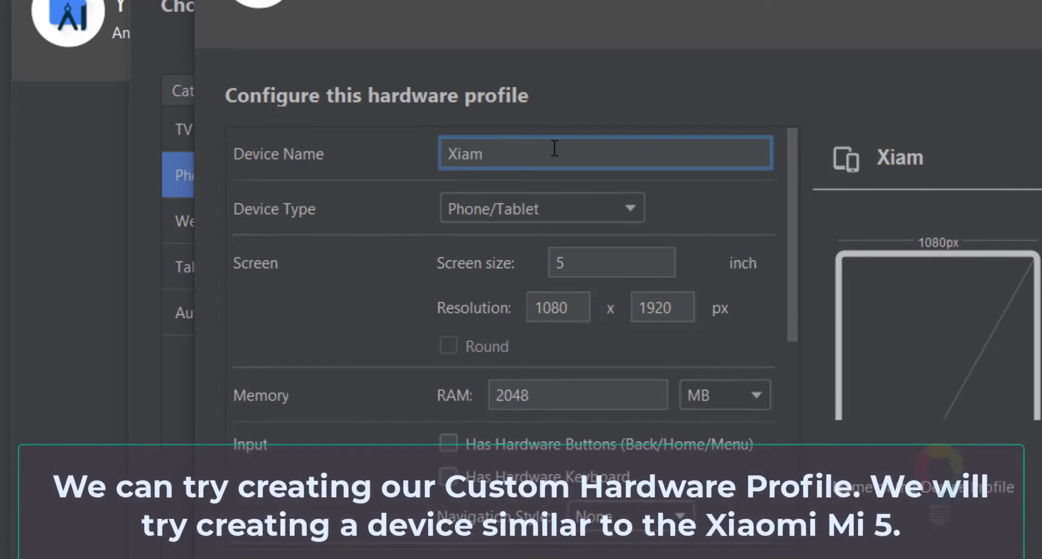
key("BackSpace")
type("omi Mi 5")
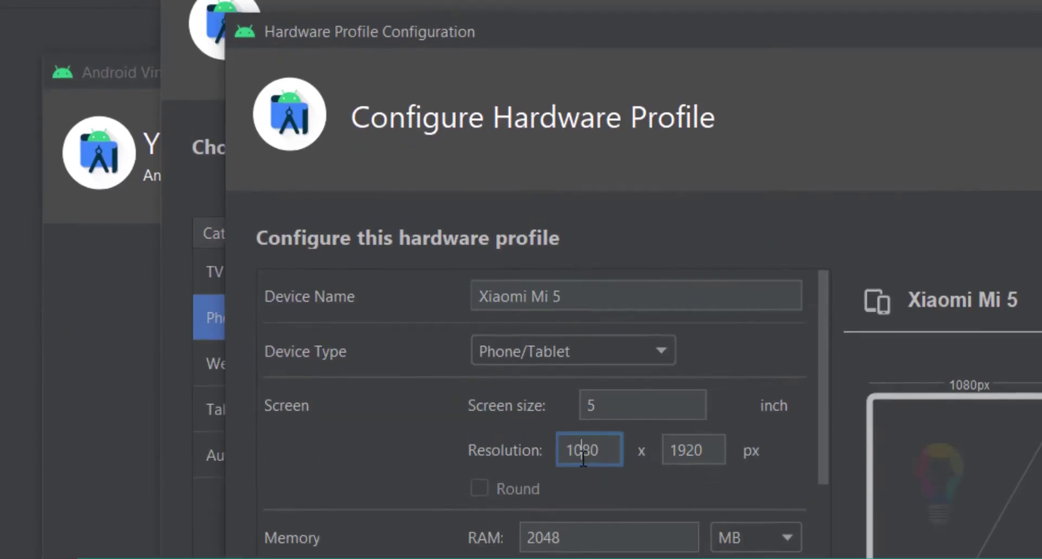
Switch to the Opera browser, search the web for xiaomi mi 5, and open its GSMArena specification page.
left_click(743, 64)
type("xia")
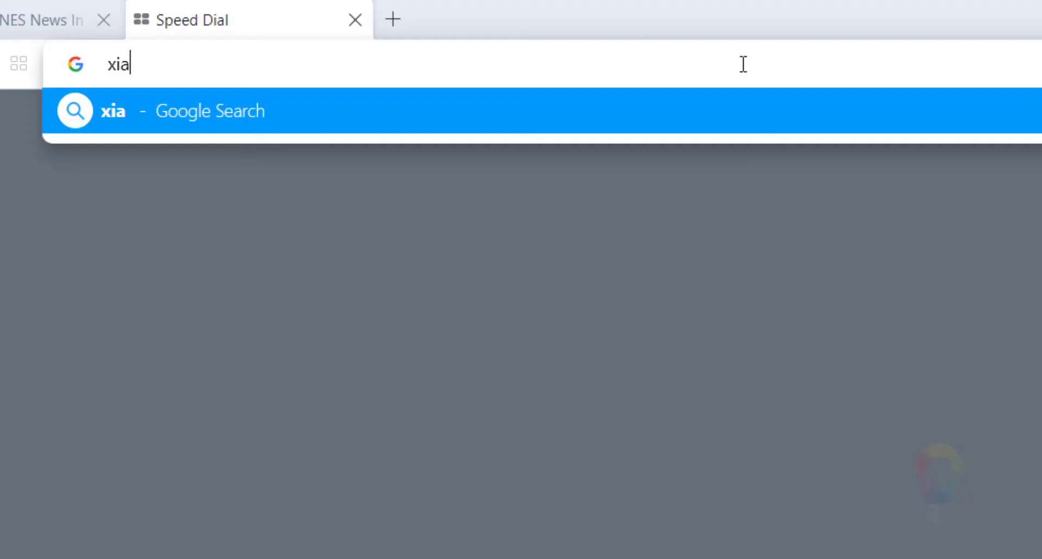
type("omi mi ")
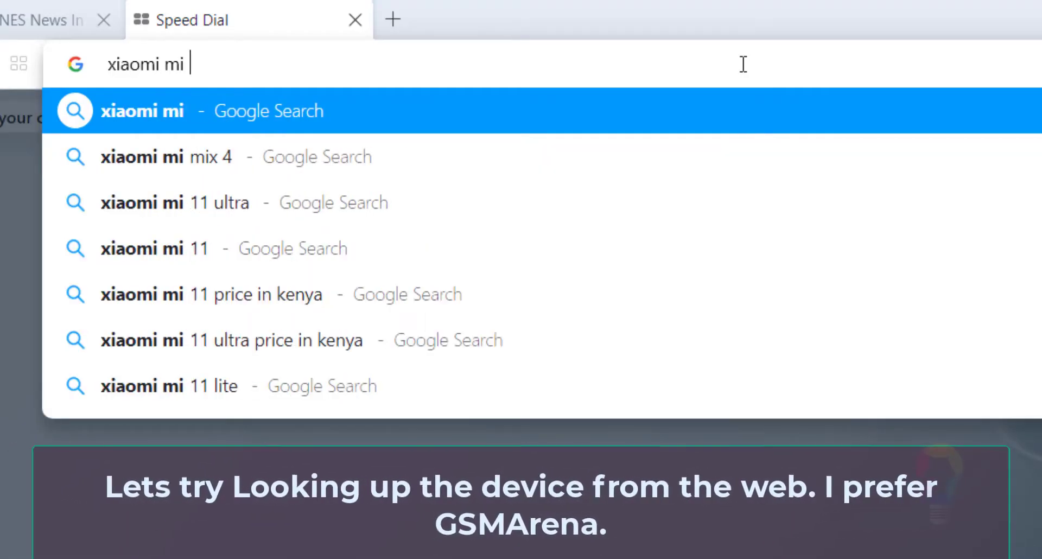
type("5")
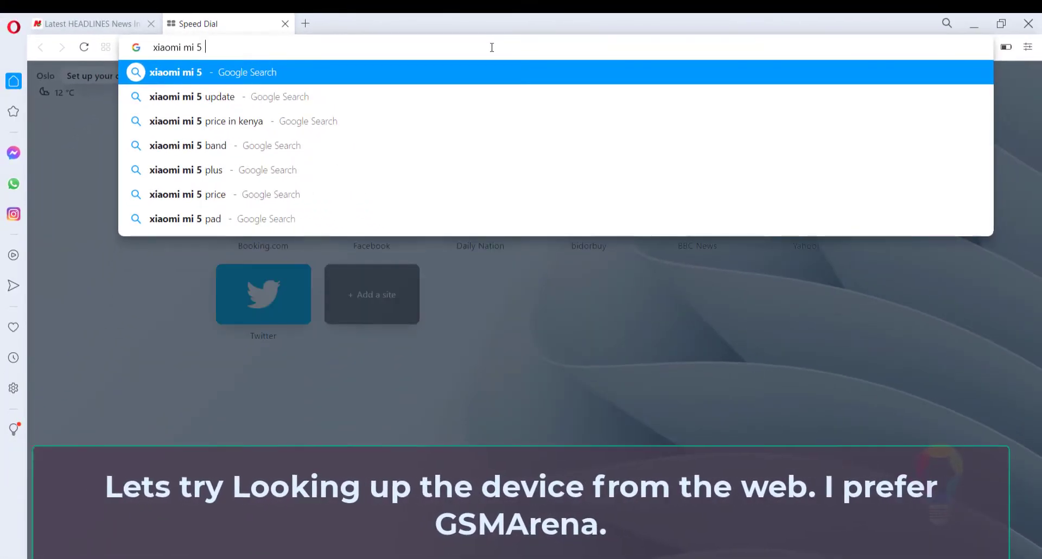
key("Return")
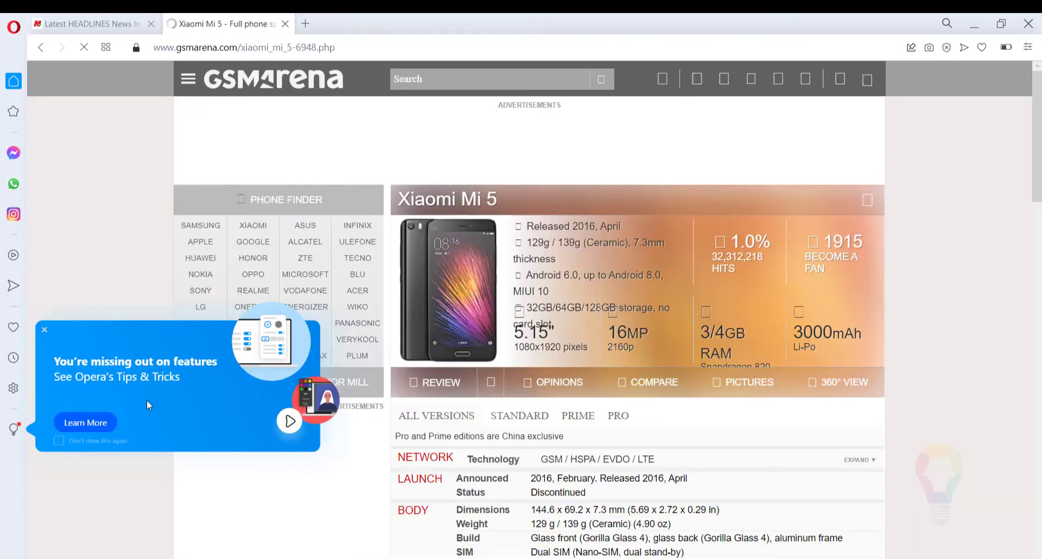
Check the phone's display resolution and pixel density in the specifications, and return to the hardware profile in Android Studio.
left_click_drag(1040, 100, 1024, 163)
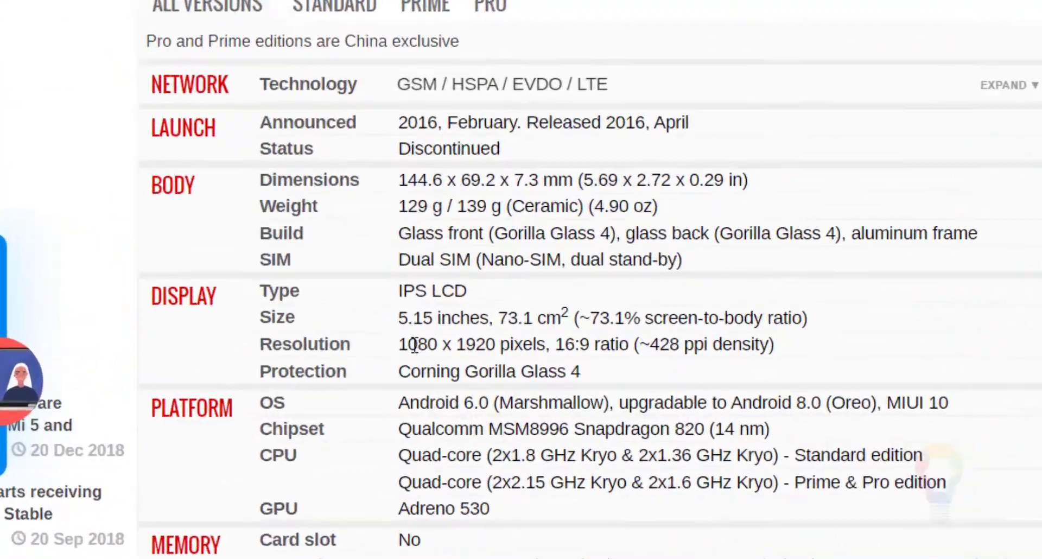
double_click(538, 380)
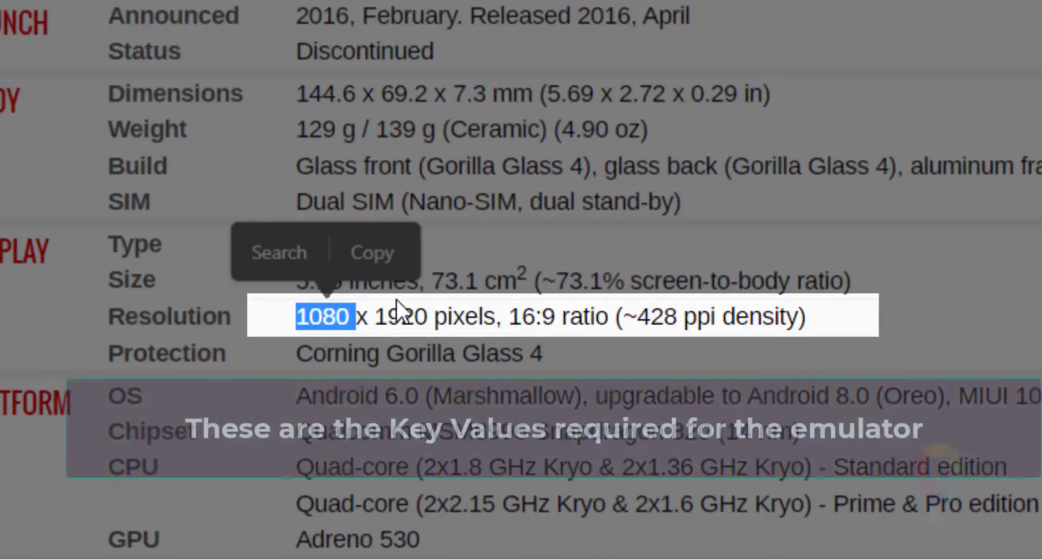
double_click(401, 316)
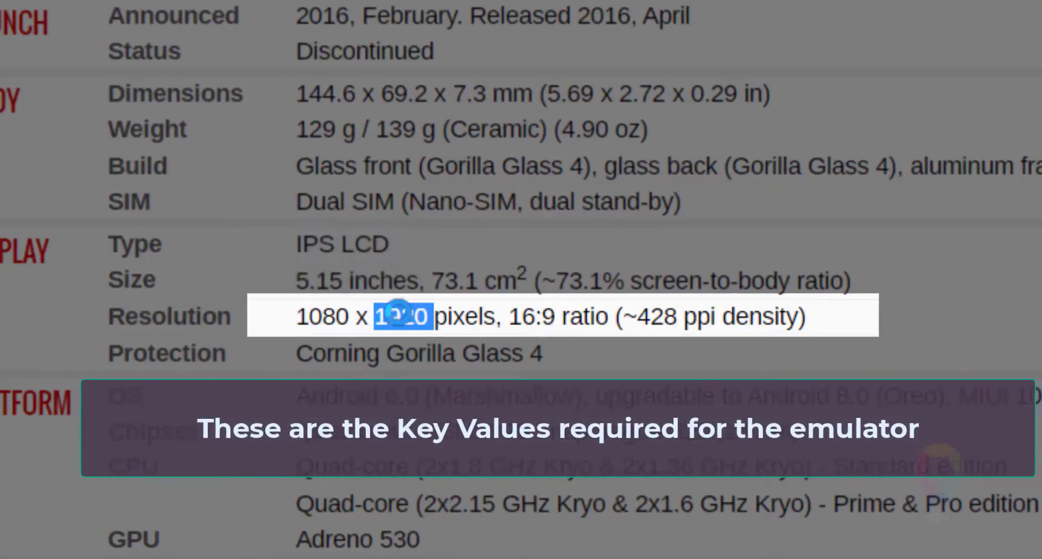
double_click(665, 316)
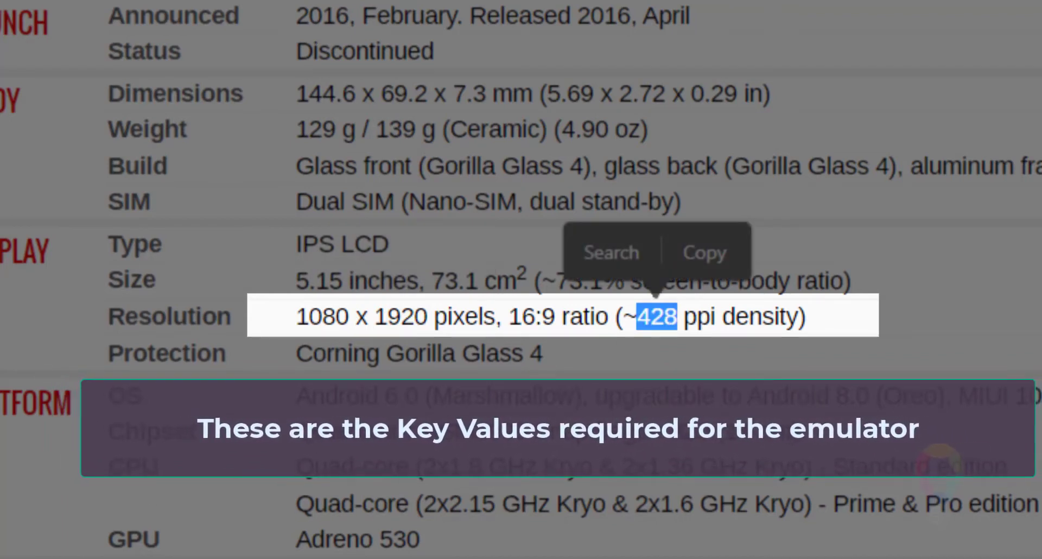
left_click(263, 558)
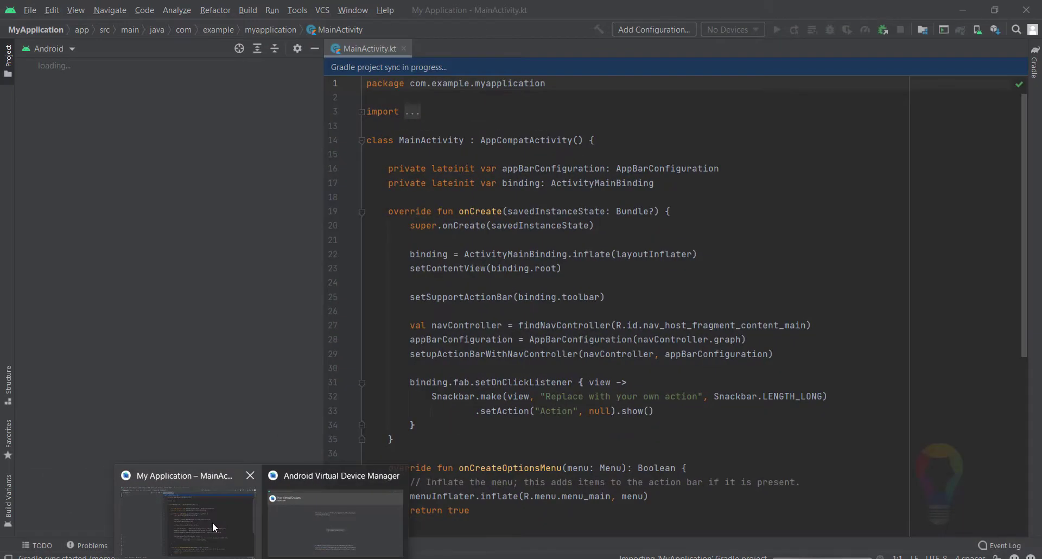
left_click(287, 524)
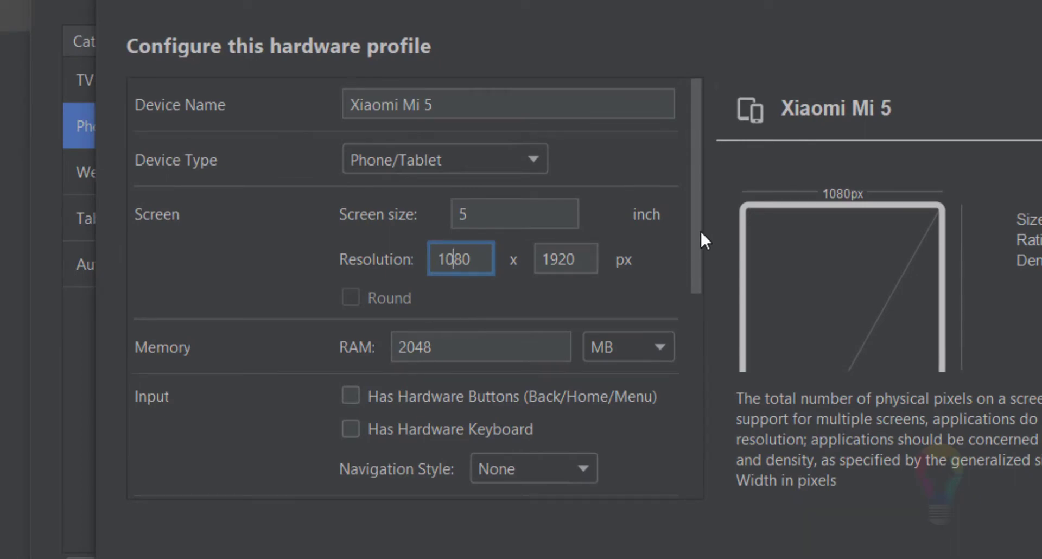
Look up the Xiaomi Mi 5 display size on GSMArena and set the profile's screen size to 5.15 inch.
left_click_drag(695, 233, 696, 265)
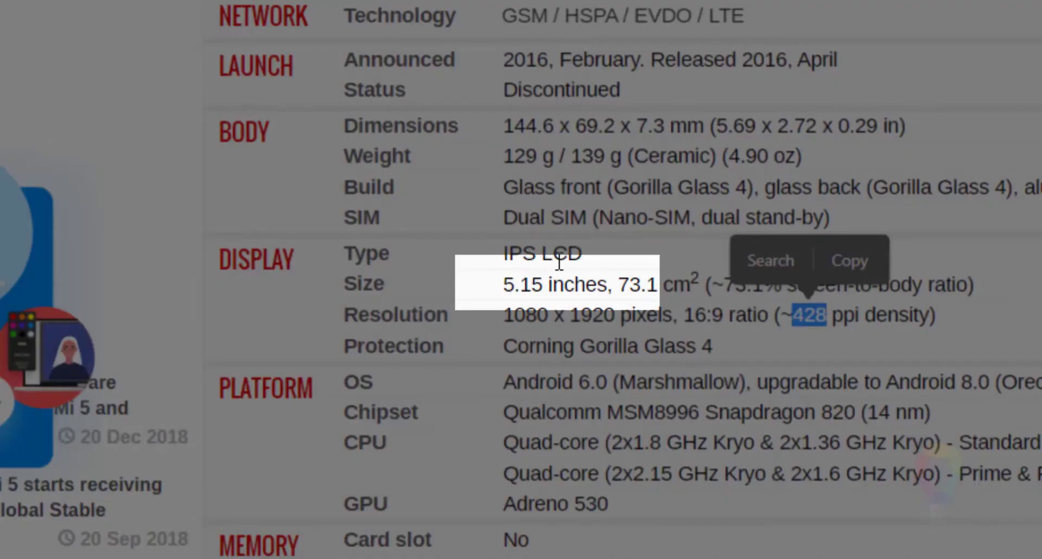
left_click(502, 285)
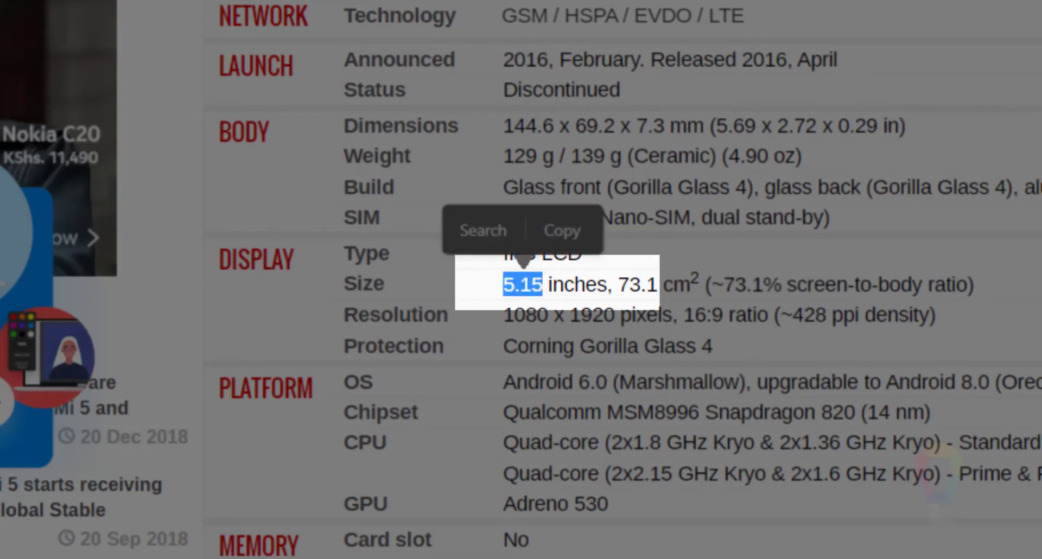
key("alt+Tab")
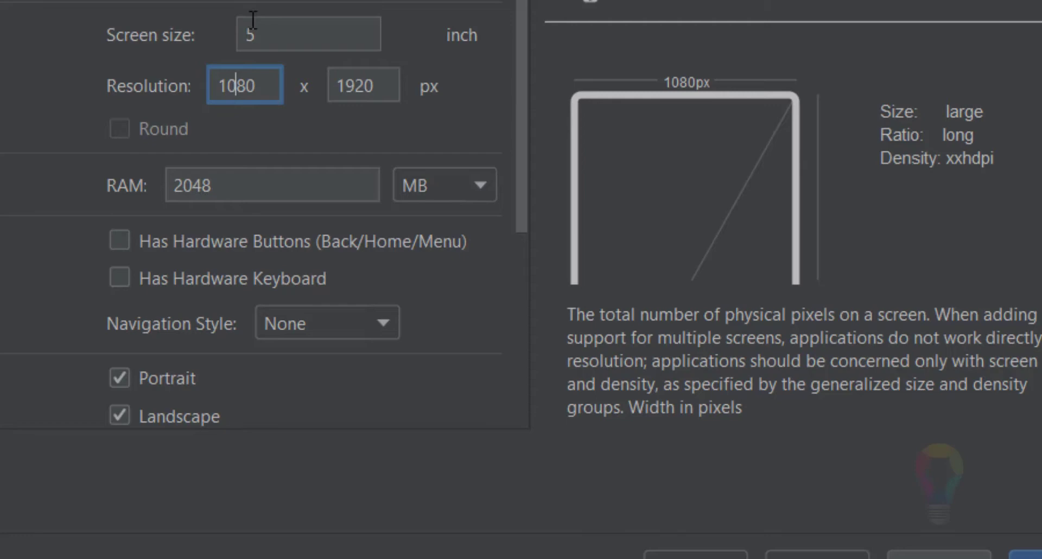
left_click(289, 31)
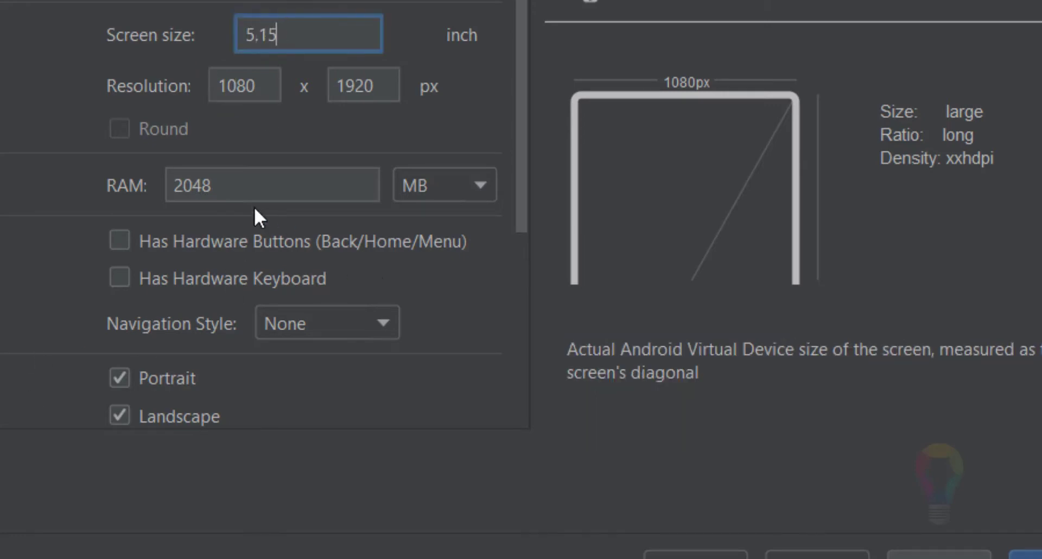
Set the profile's RAM to 4000 MB and save the Xiaomi Mi 5 hardware profile with the remaining options at their defaults.
left_click_drag(268, 182, 74, 151)
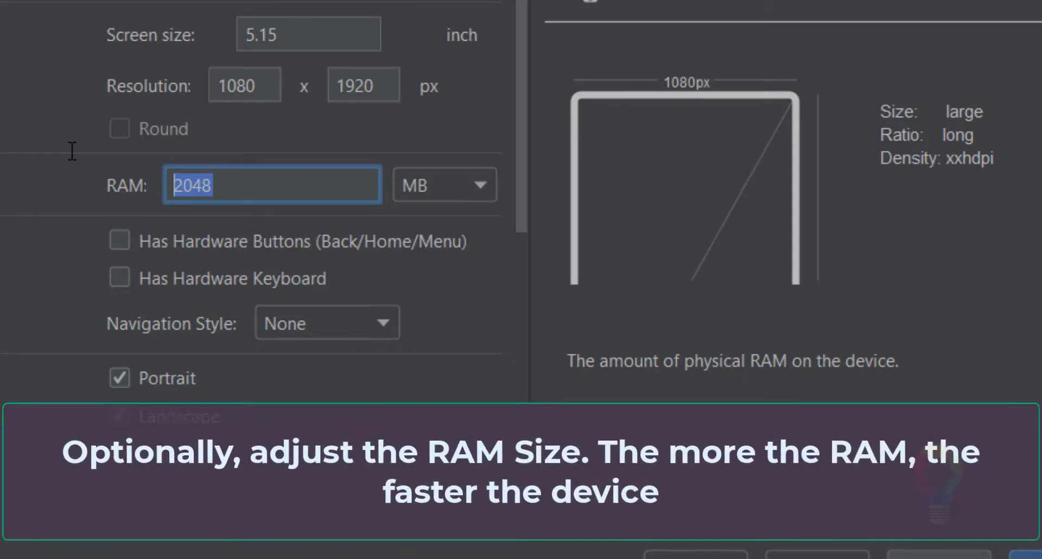
type("4000")
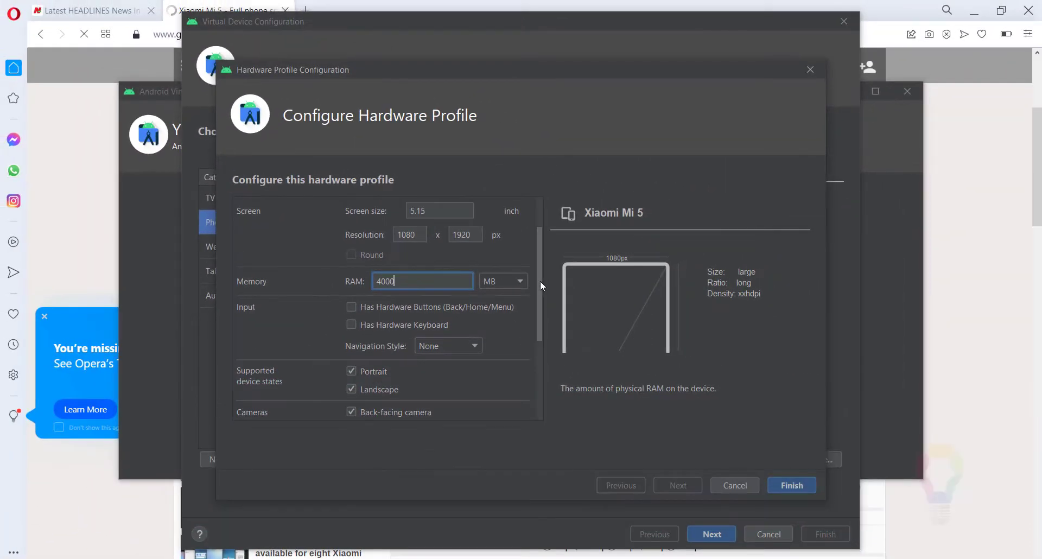
left_click_drag(538, 275, 569, 373)
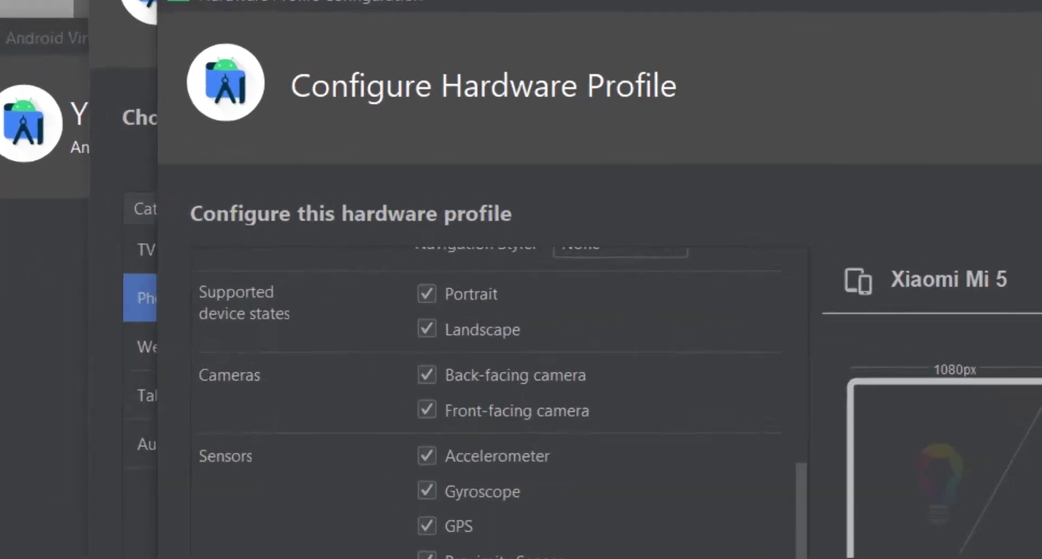
left_click(800, 486)
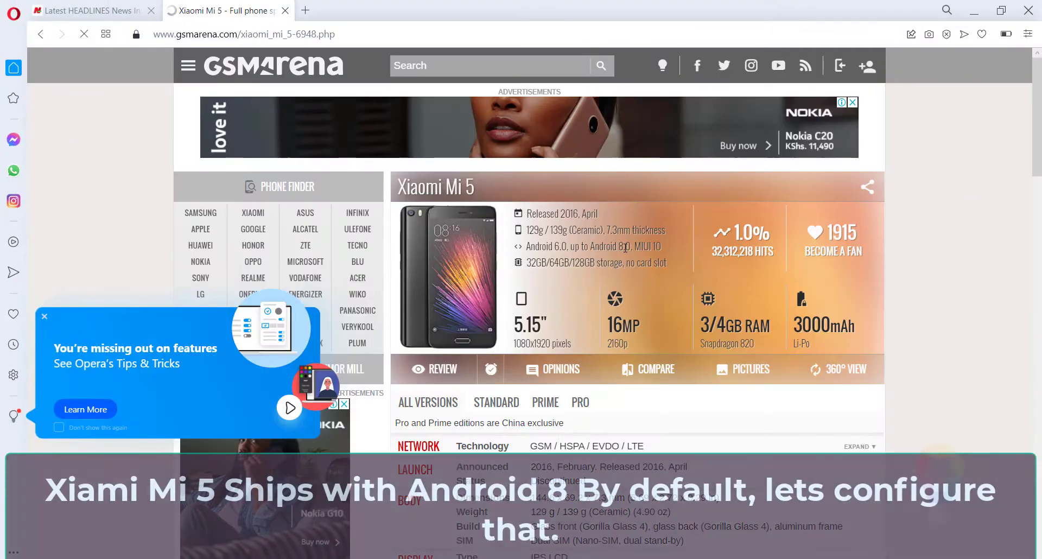
Check the supported Android version on the phone's GSMArena page and return to the virtual device configuration.
double_click(622, 247)
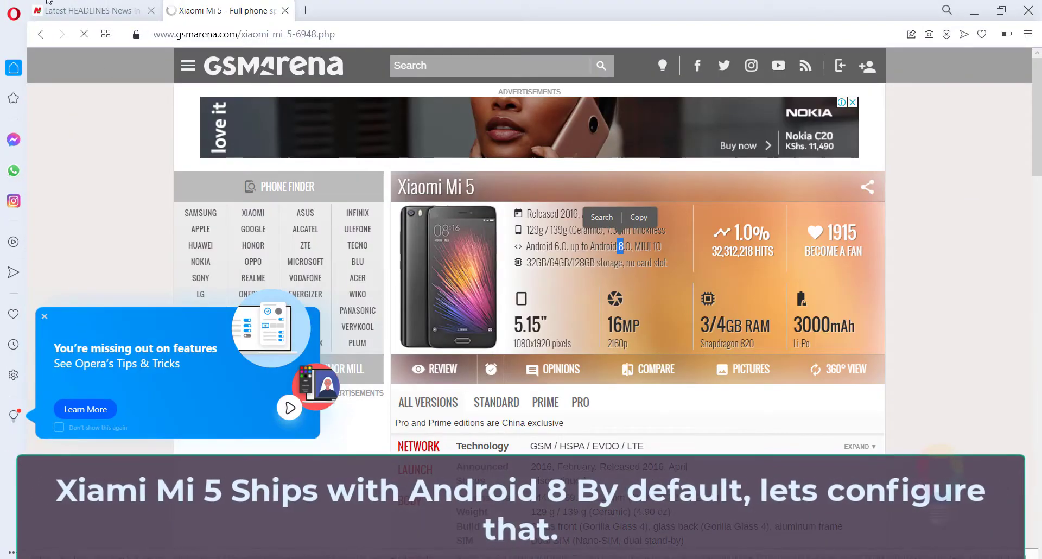
left_click(261, 558)
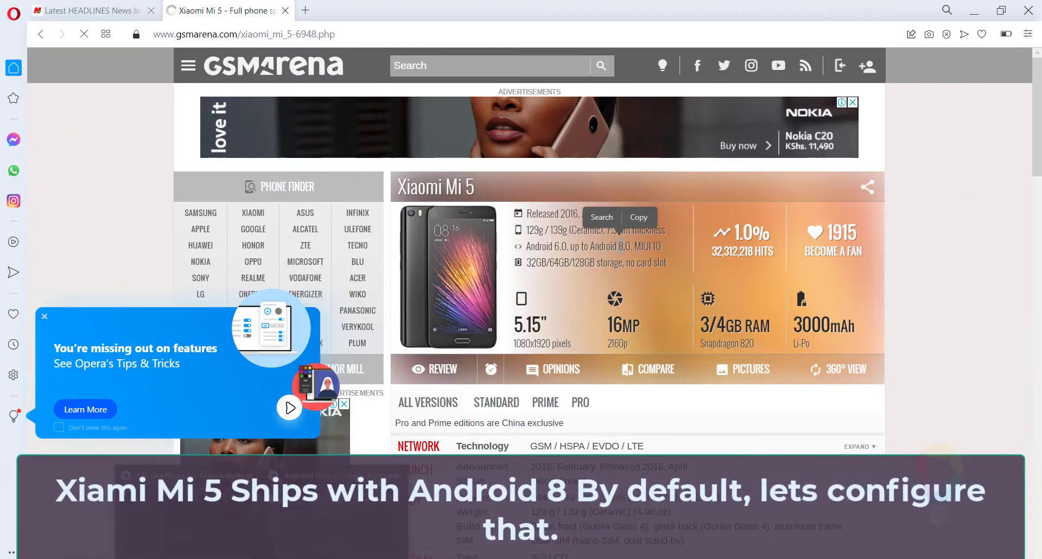
left_click(295, 531)
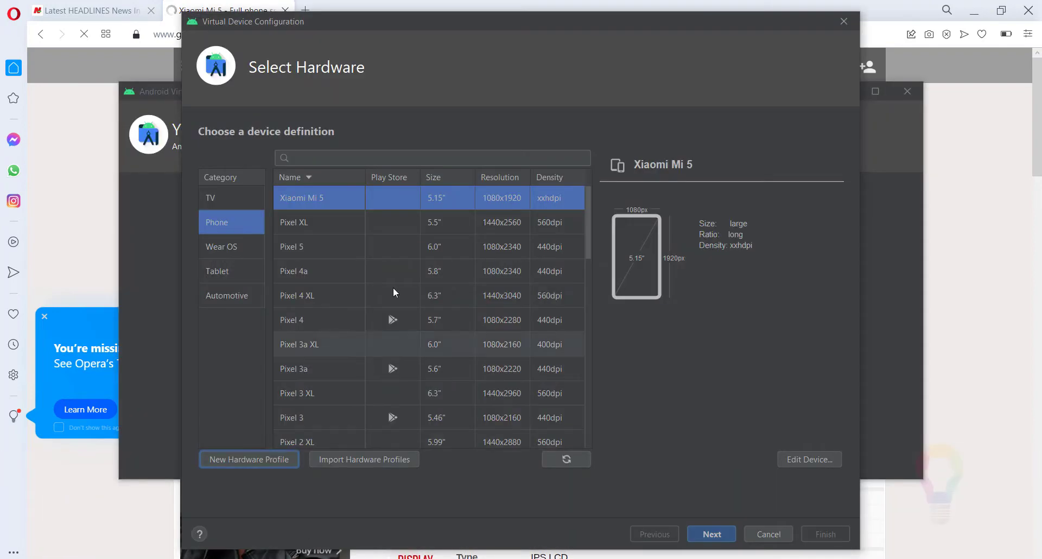
Continue with the Xiaomi Mi 5 profile and download the x86_64 Oreo system image for Android 8.0 (Google APIs), API level 26.
left_click(711, 535)
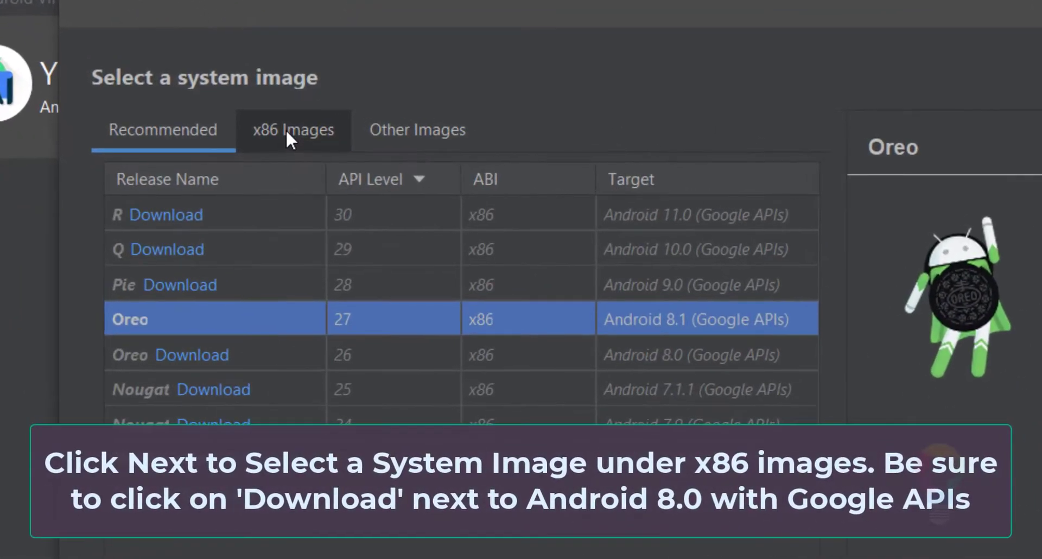
left_click(300, 158)
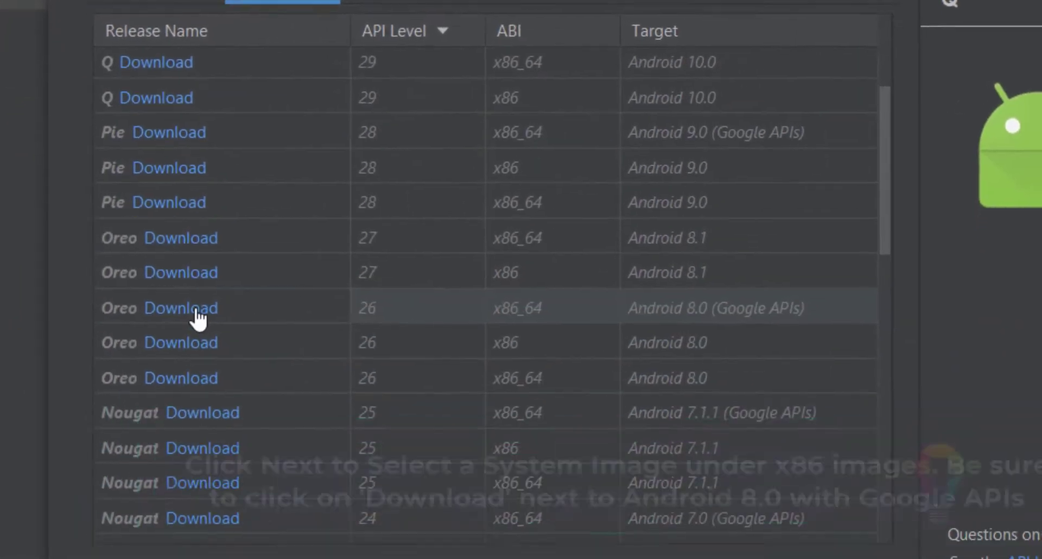
left_click(197, 314)
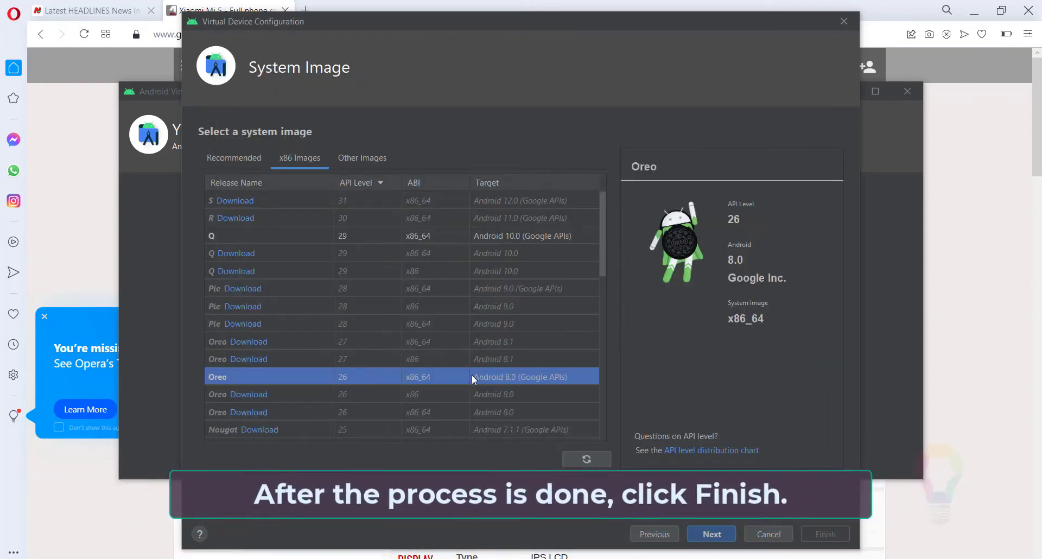
Finish creating the virtual device with the Android 8.0 image and move its running emulator window in front of the virtual devices list.
left_click(712, 534)
left_click(820, 537)
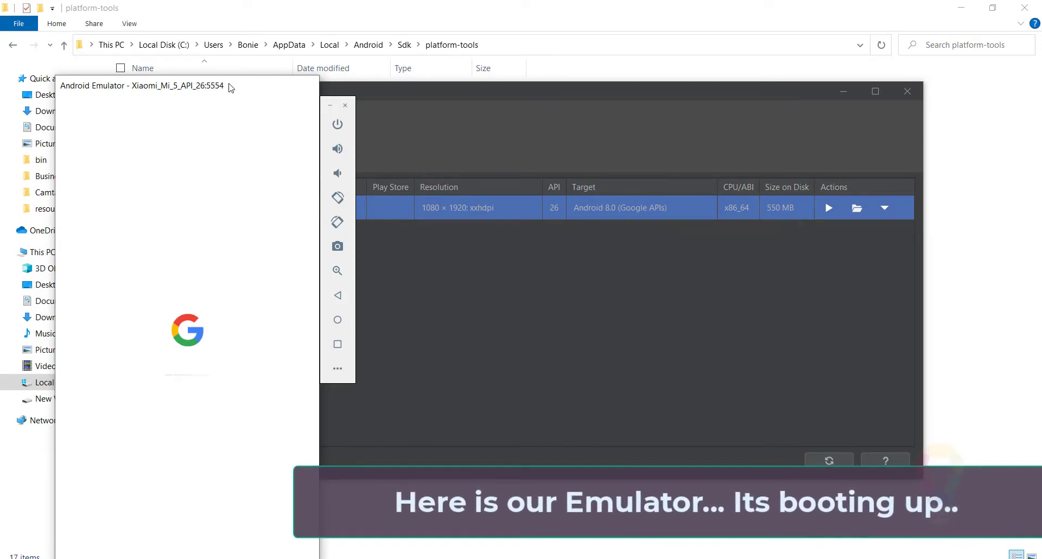
left_click_drag(231, 88, 584, 42)
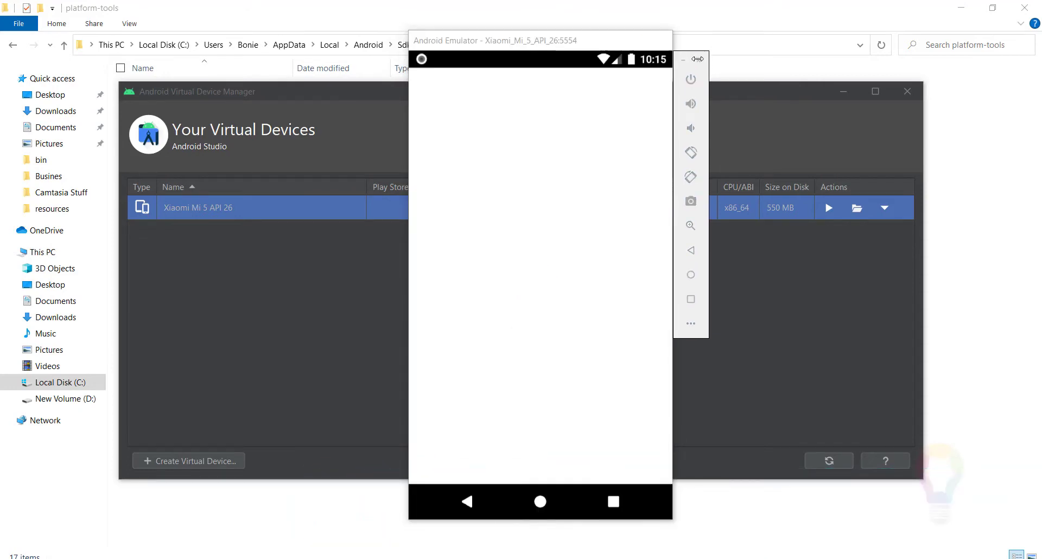
Close the running emulator and open the AppData\Local\Android\Sdk\emulator folder inside the user's profile folder on drive C.
left_click(699, 61)
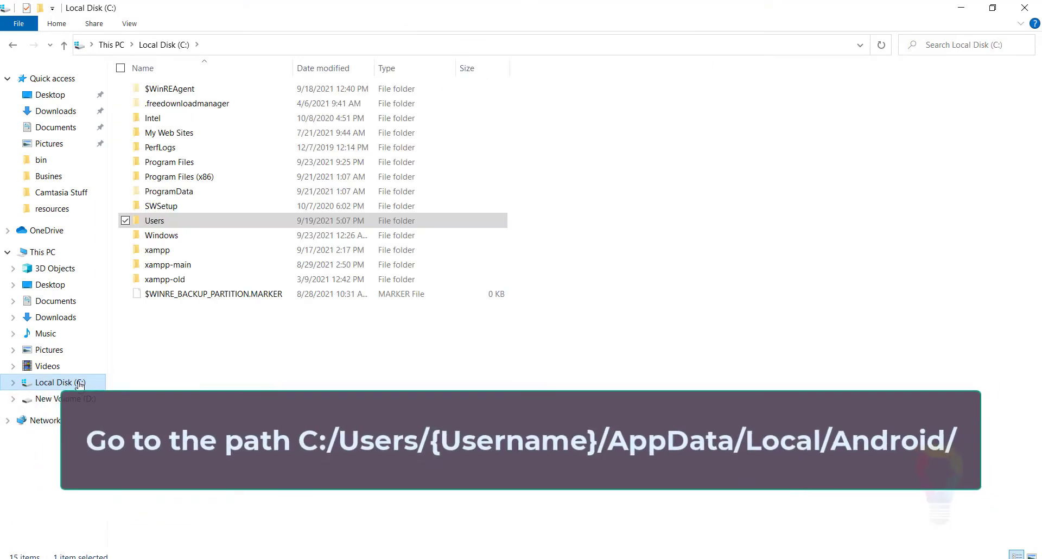
double_click(177, 223)
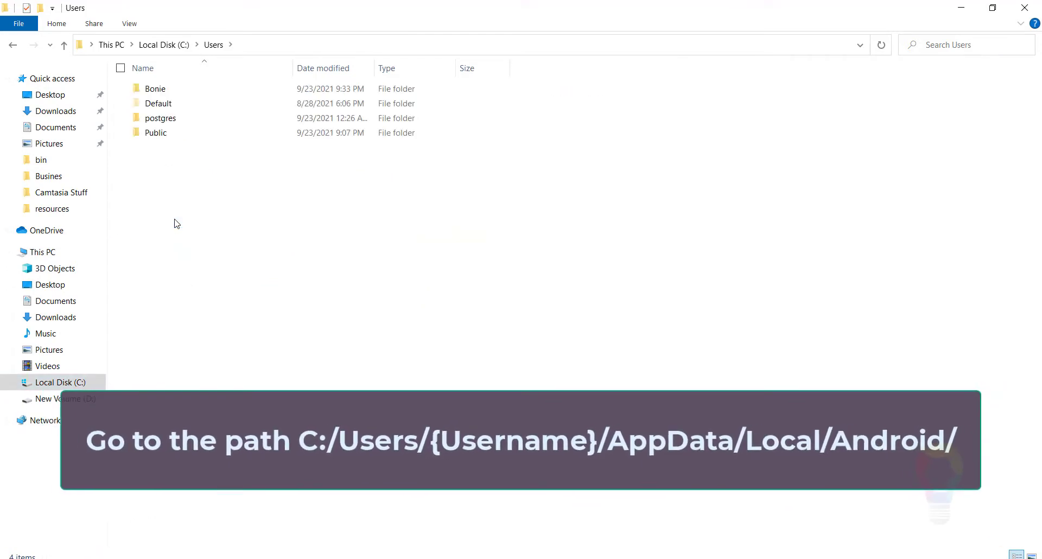
double_click(158, 90)
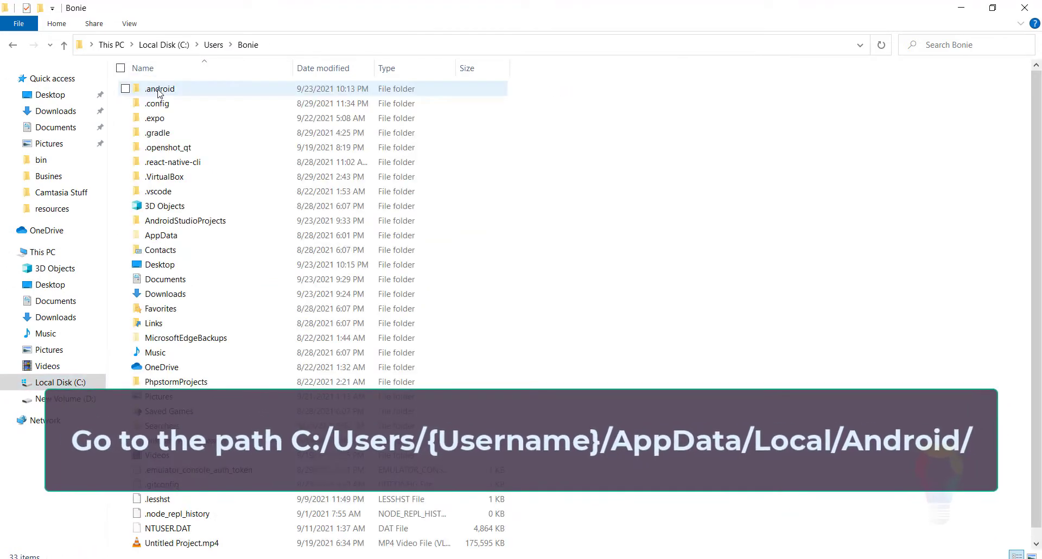
left_click(166, 238)
double_click(166, 238)
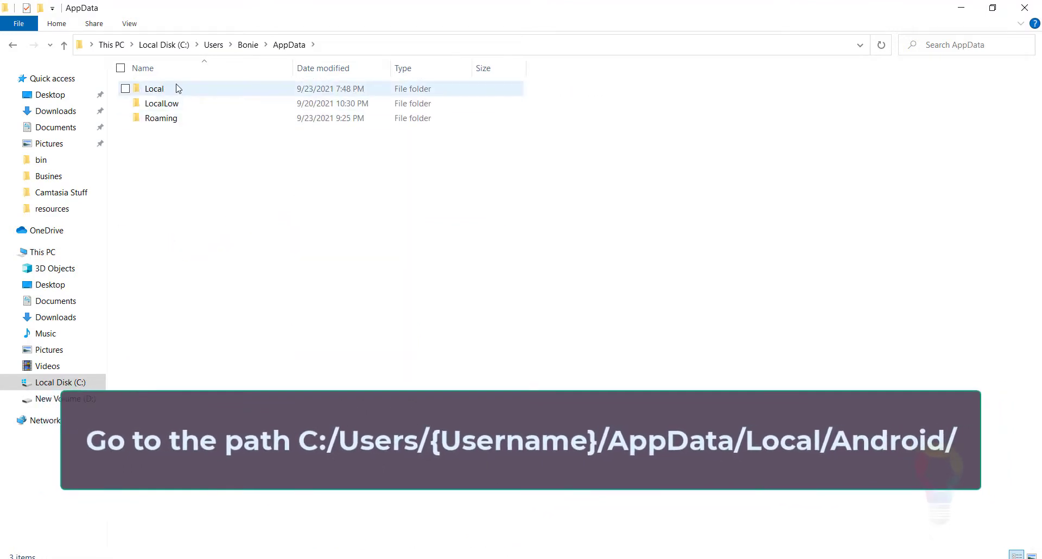
double_click(173, 93)
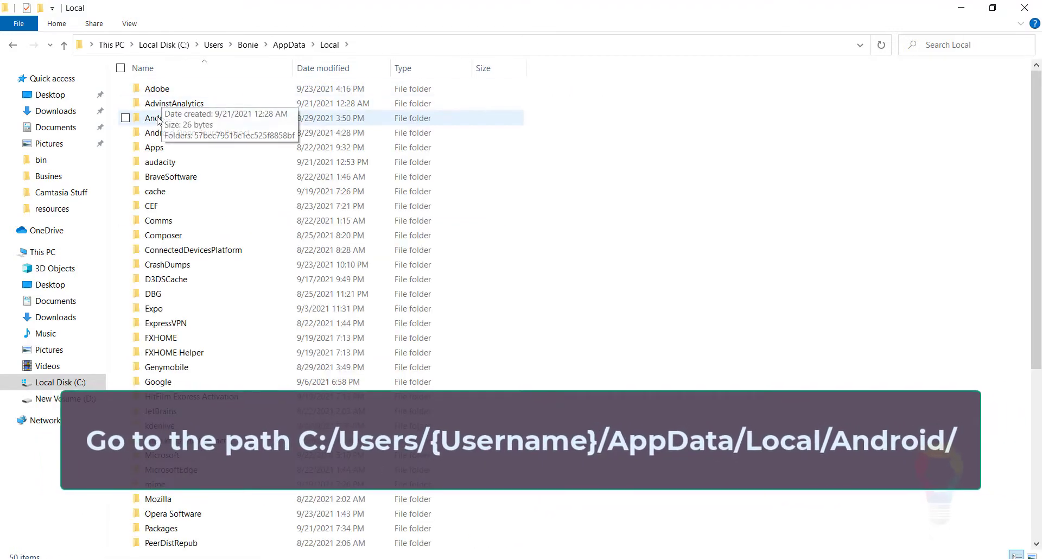
left_click(158, 124)
double_click(158, 124)
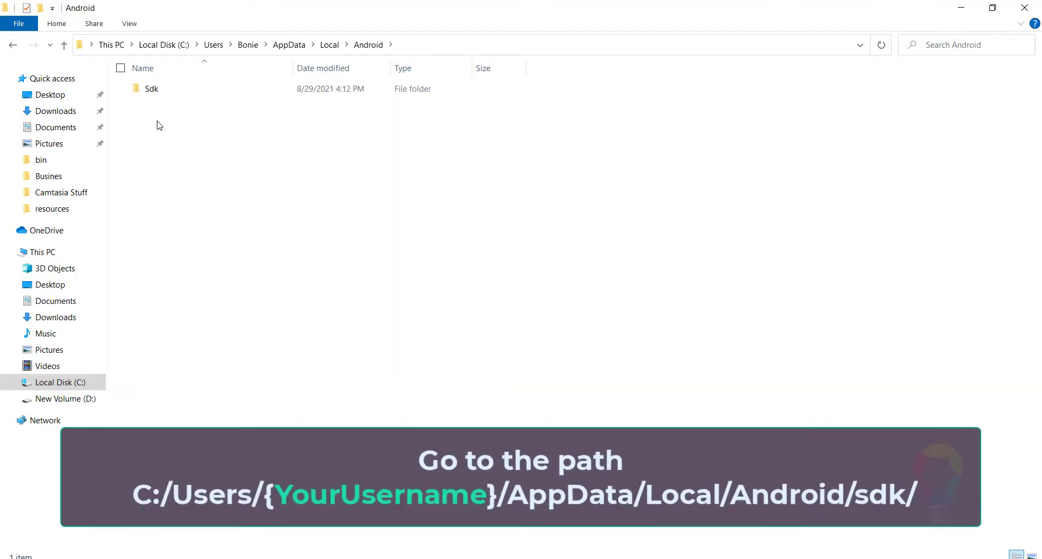
double_click(148, 95)
double_click(157, 118)
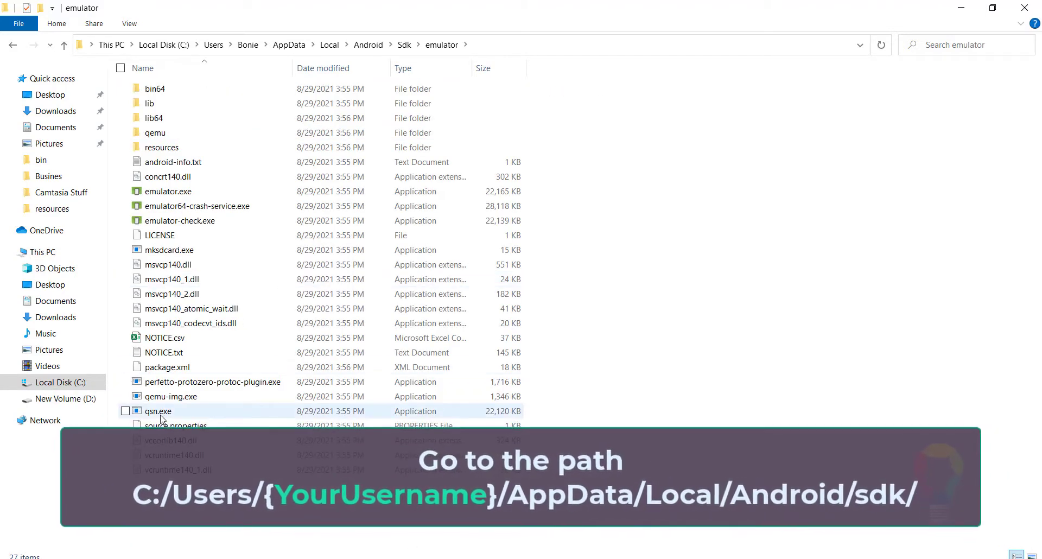
Select emulator.exe and copy the full path of the emulator folder that contains it.
left_click(185, 191)
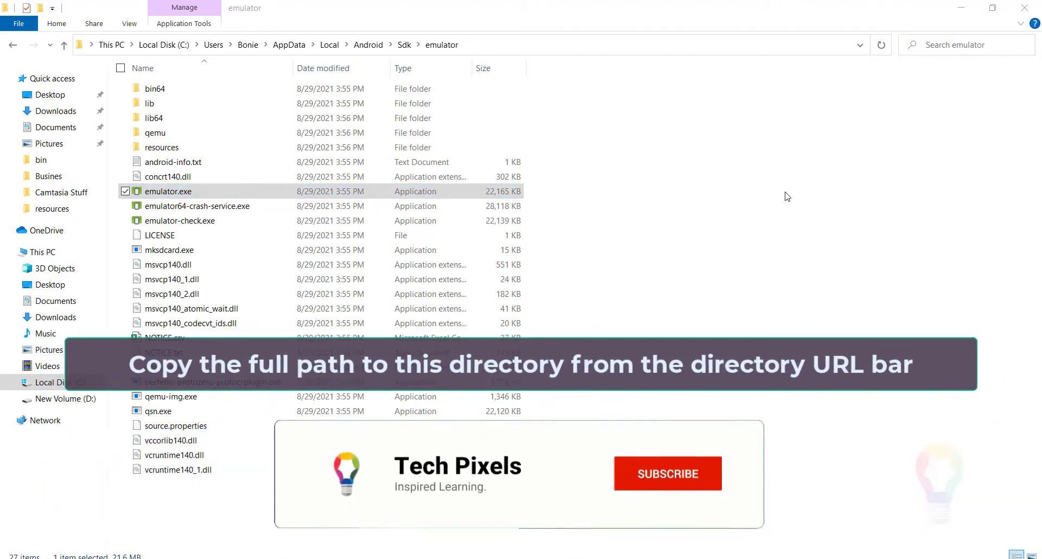
left_click(79, 45)
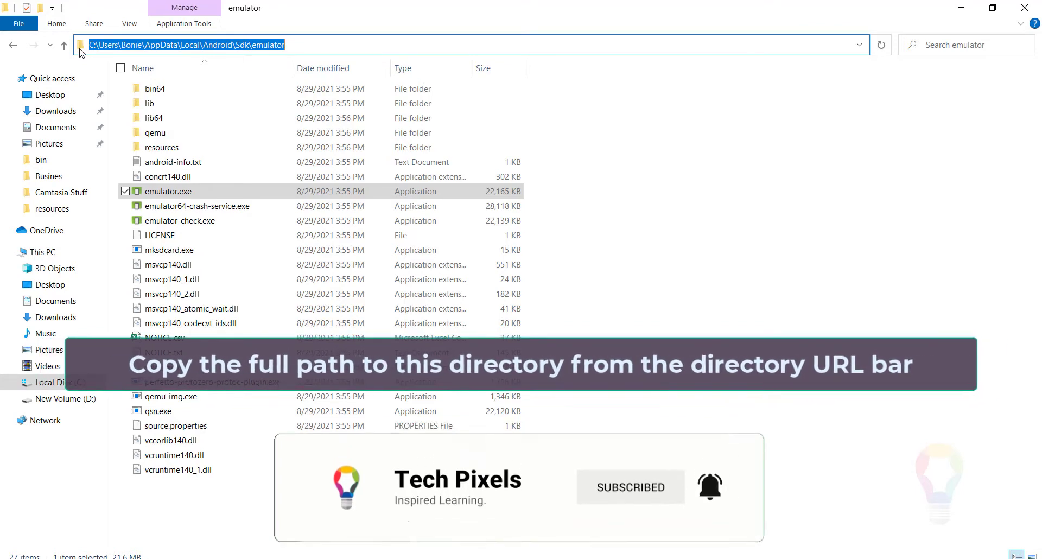
right_click(104, 48)
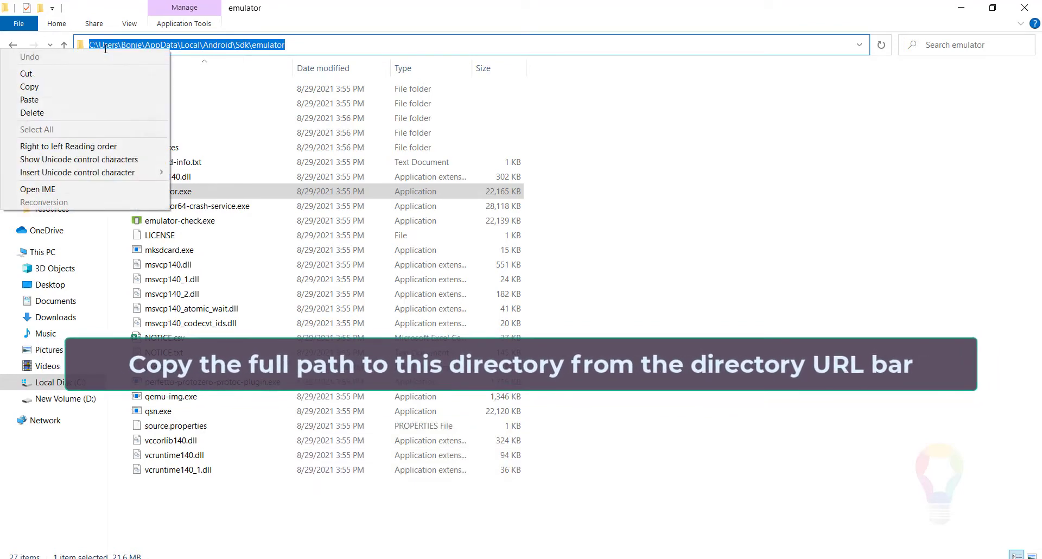
left_click(63, 87)
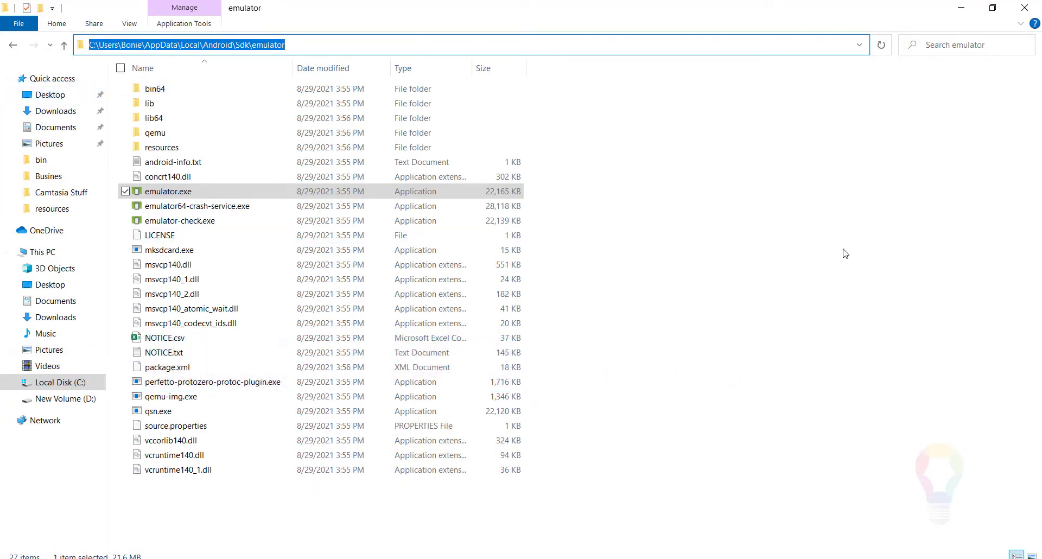
Open the environment variables from This PC's properties and the advanced system settings.
key("super")
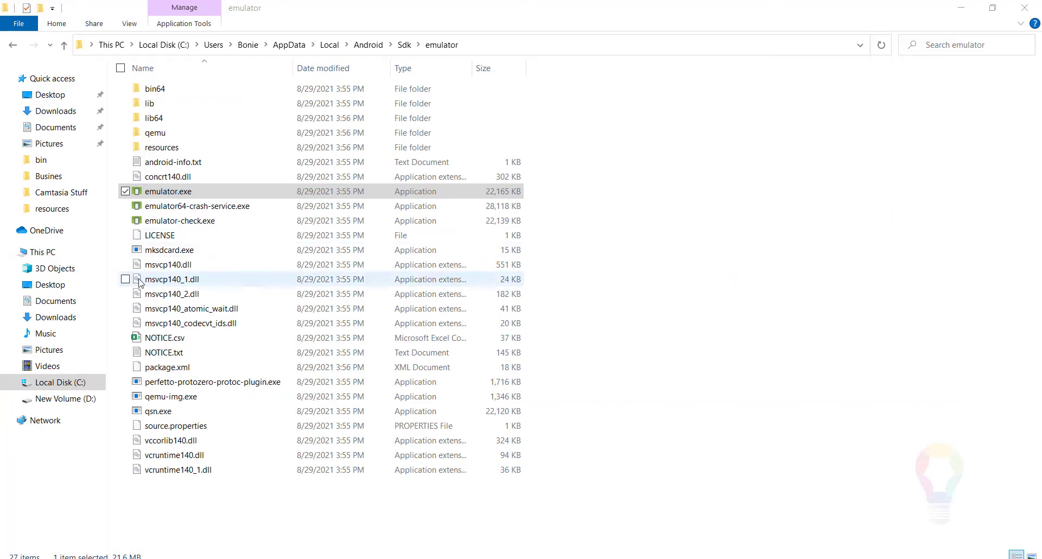
right_click(41, 254)
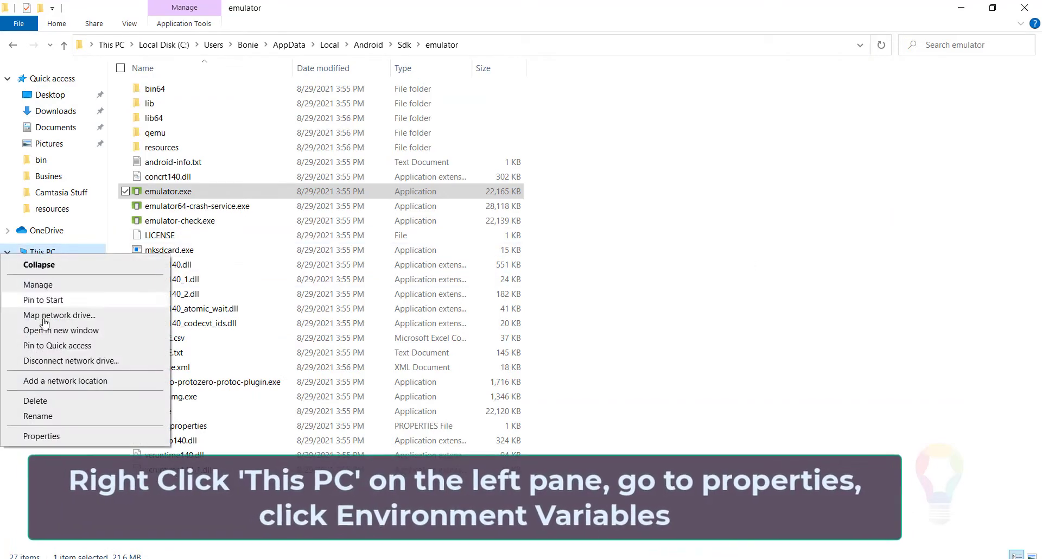
left_click(43, 437)
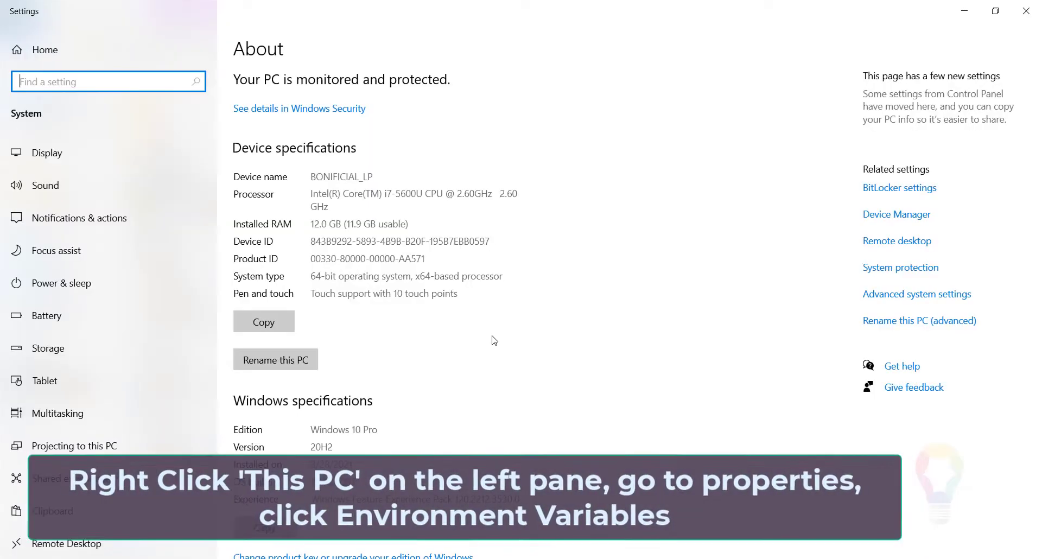
left_click(953, 296)
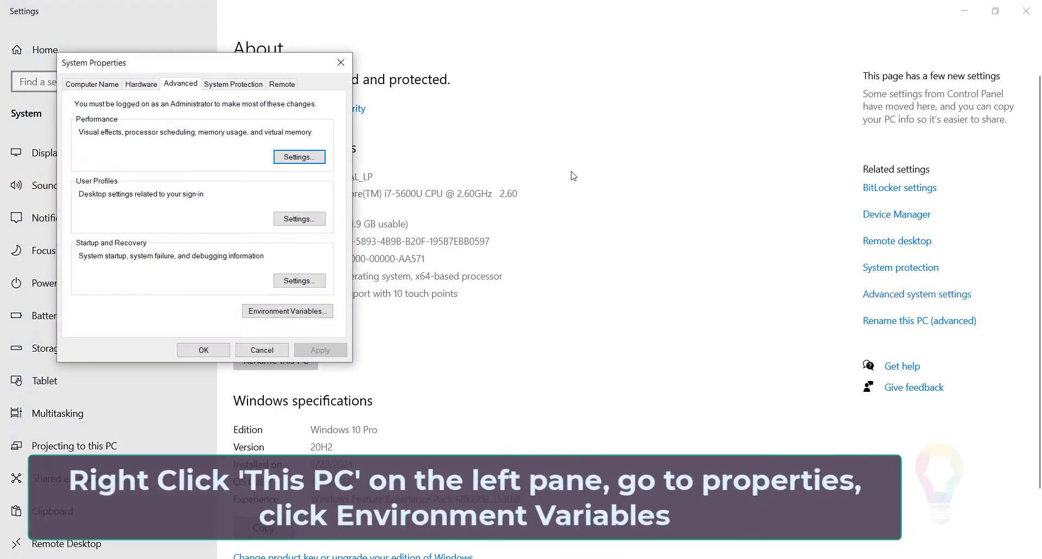
left_click(281, 311)
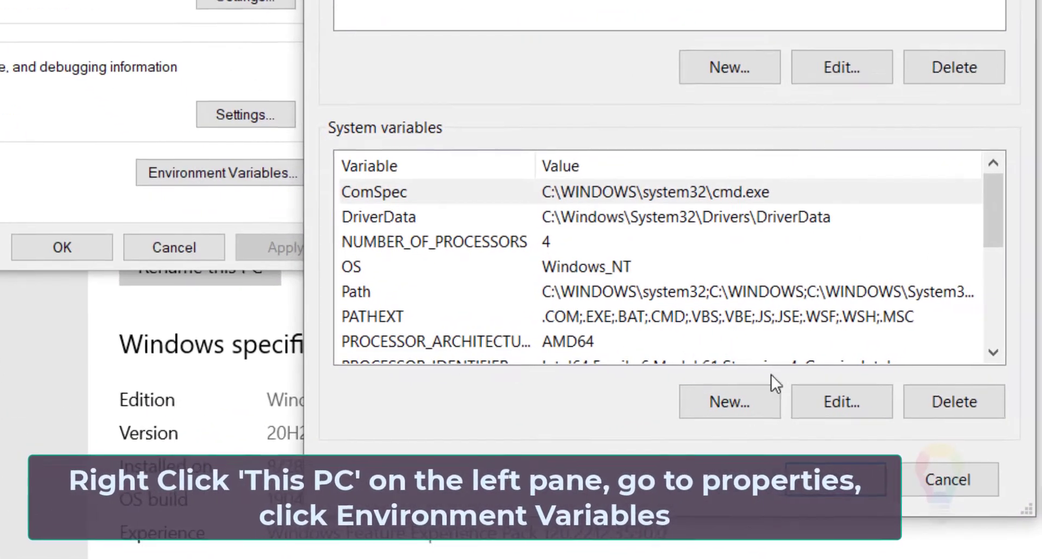
Add the copied Sdk\emulator folder path as a new entry in the system Path variable and confirm all open dialogs.
double_click(783, 288)
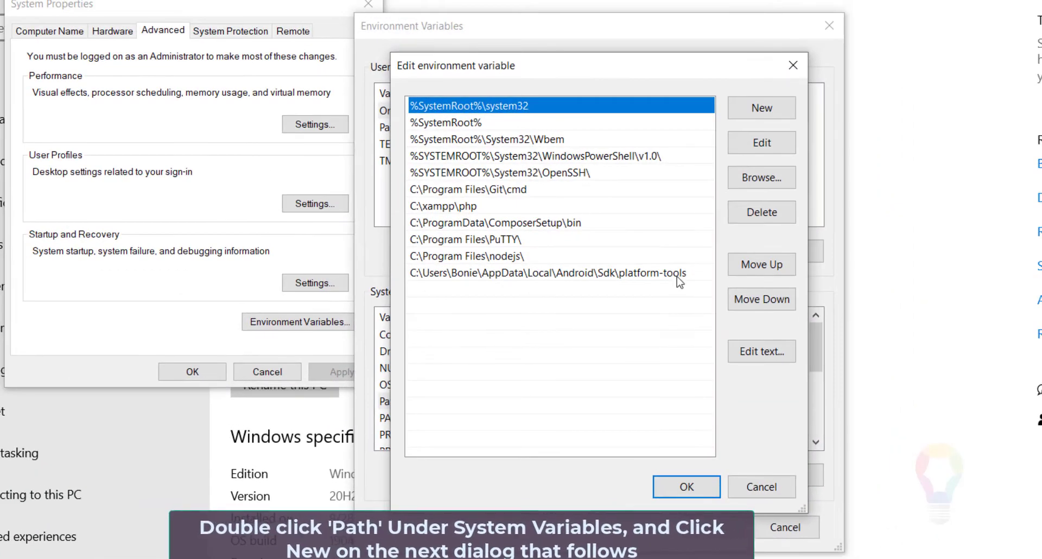
left_click(783, 109)
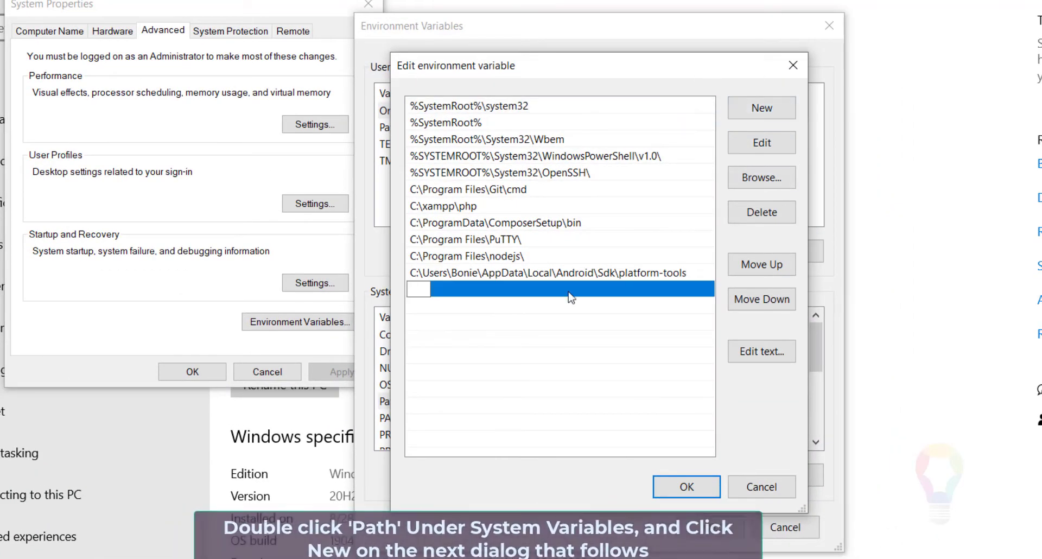
right_click(413, 289)
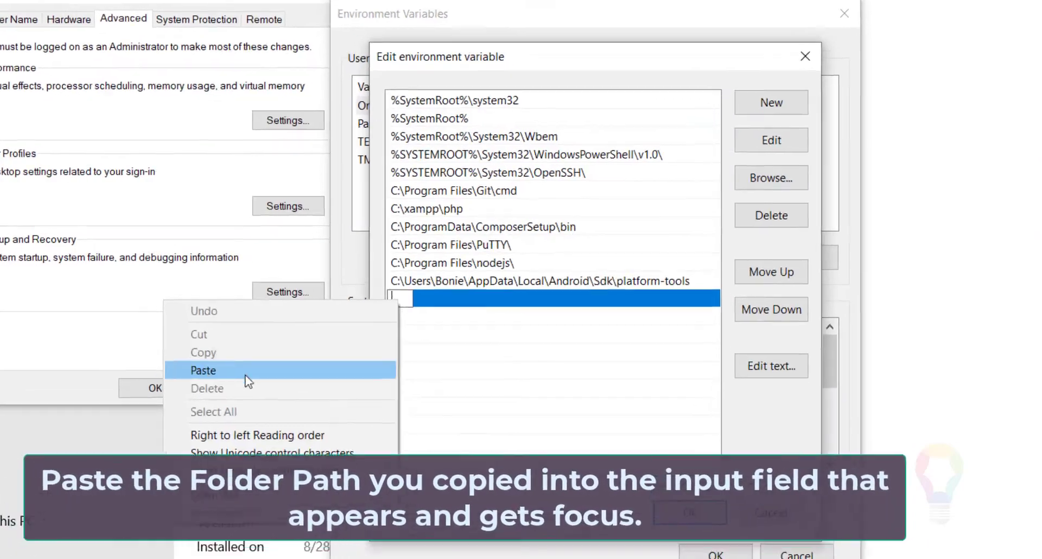
left_click(247, 370)
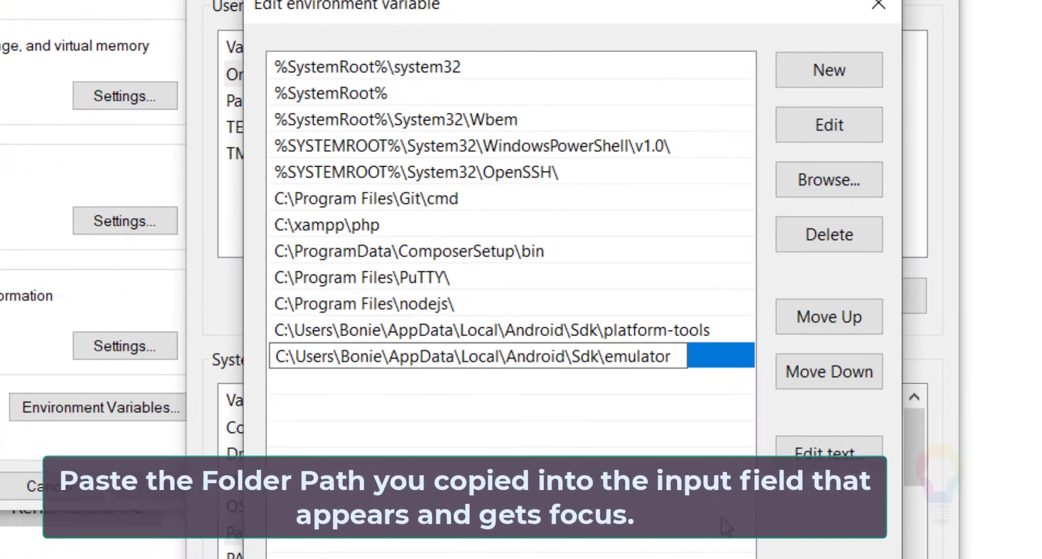
key("Return")
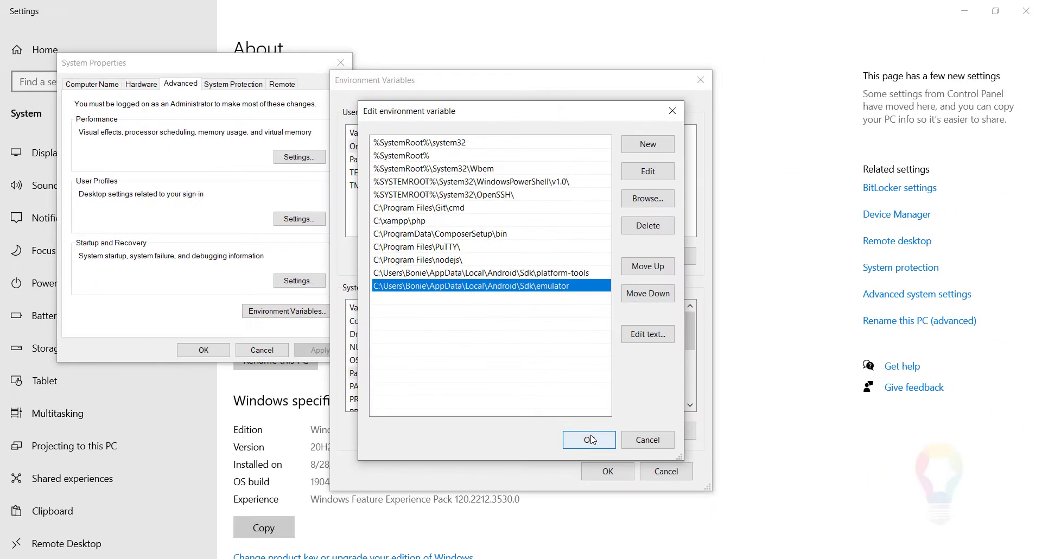
left_click(593, 436)
left_click(608, 471)
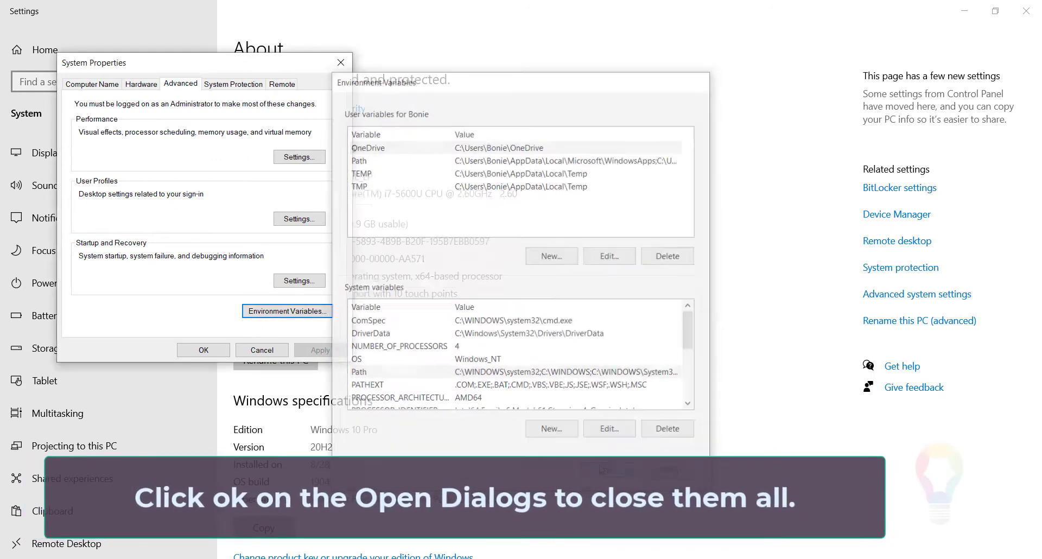
left_click(204, 351)
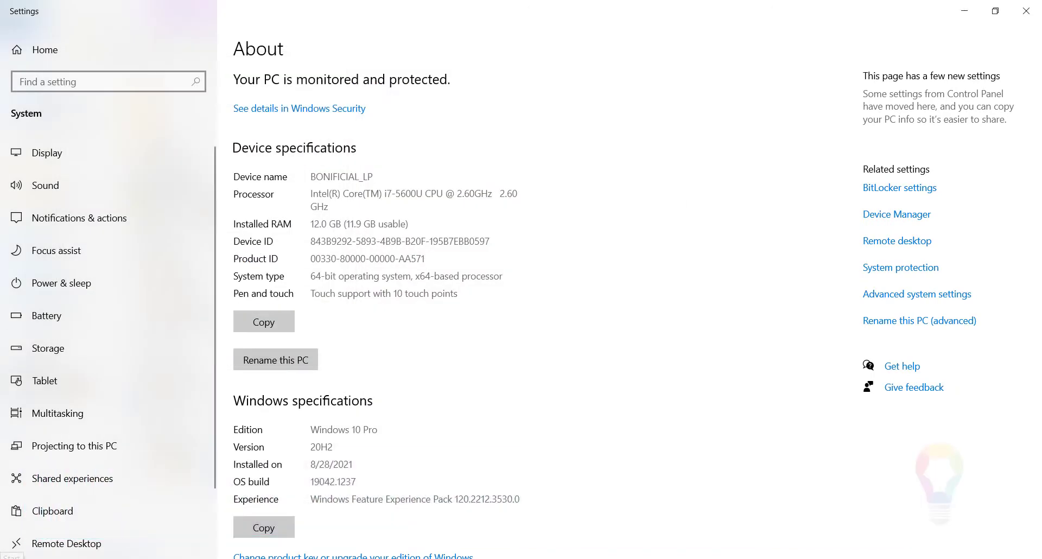
Open Command Prompt and run the emulator command to check that it is recognised.
left_click(12, 558)
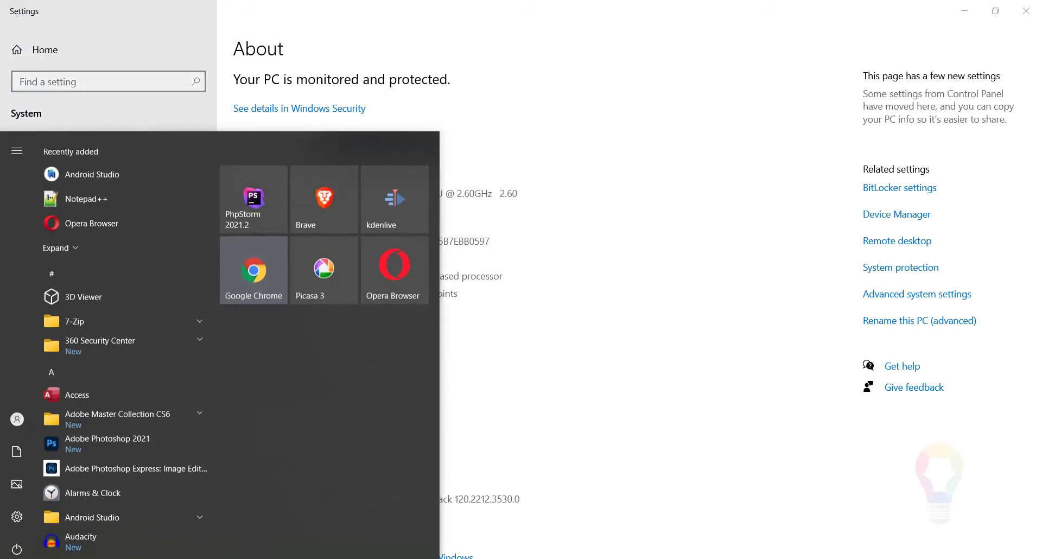
type("comma")
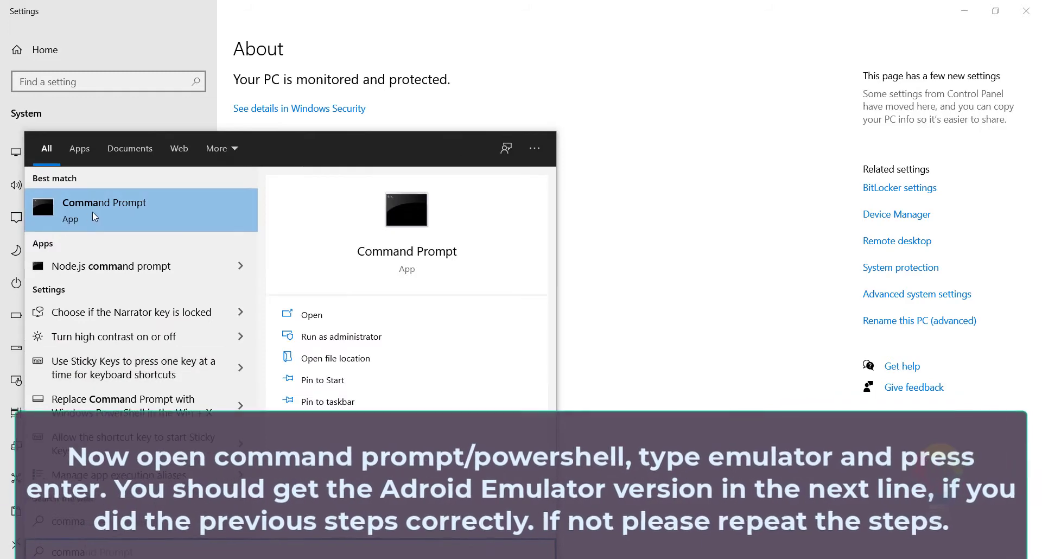
left_click(63, 201)
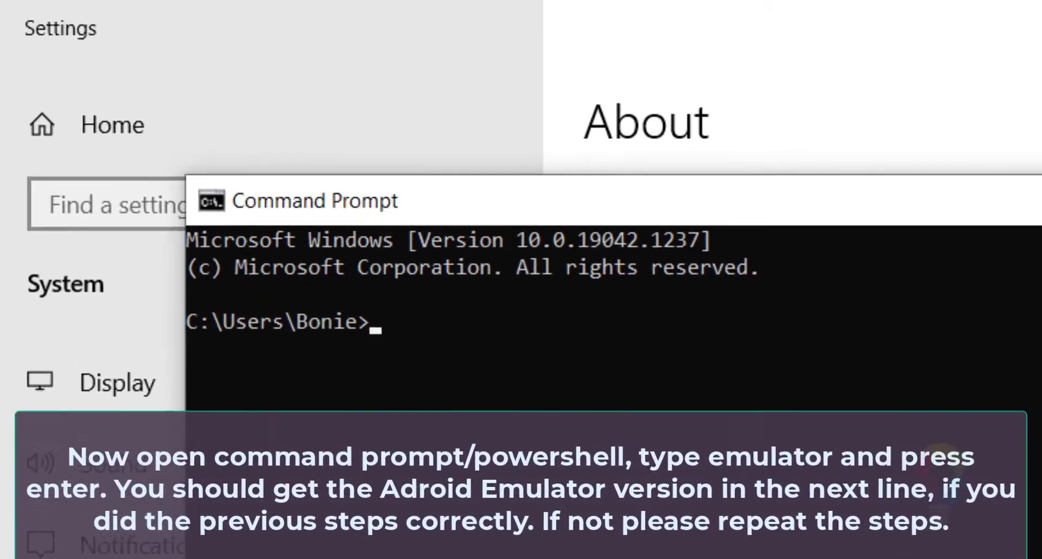
type("emulato")
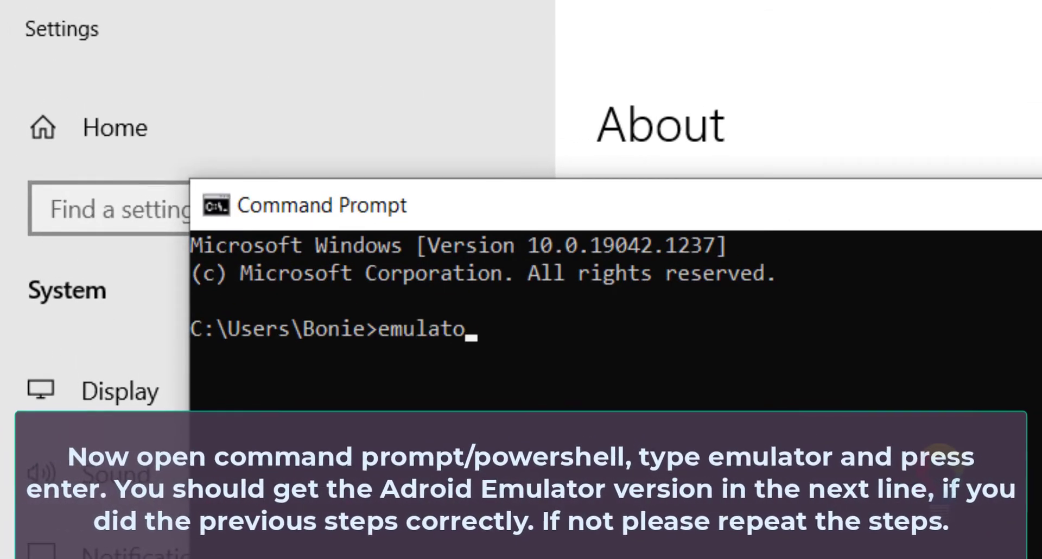
type("r")
key("Return")
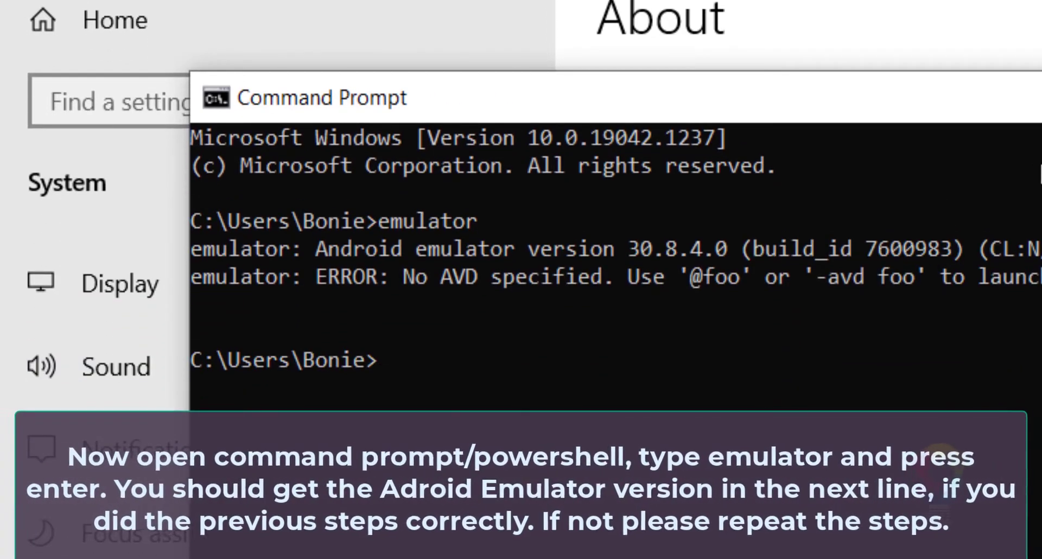
List the system's Android virtual devices in Command Prompt with emulator -list-avds.
key("super")
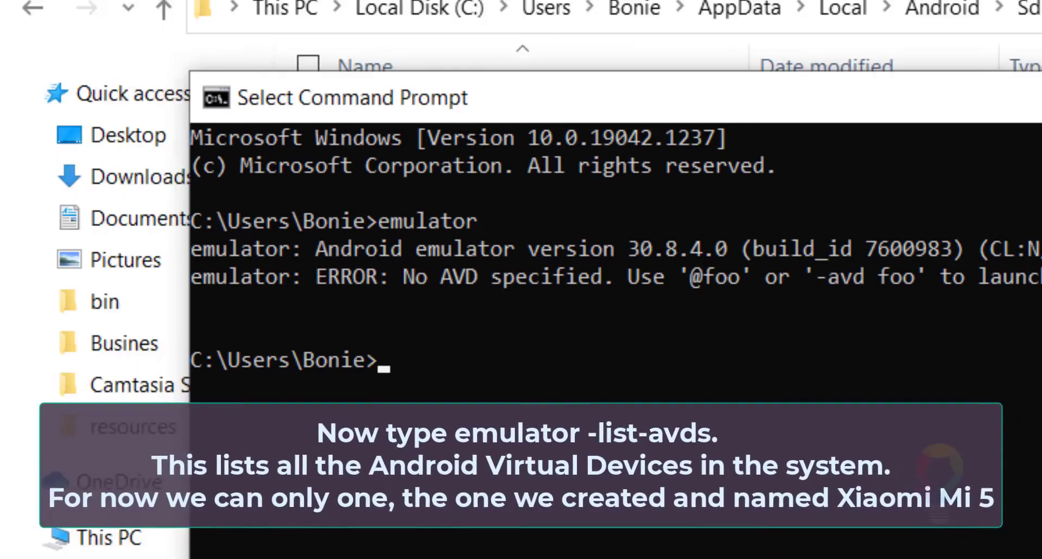
type("emulator -list-a")
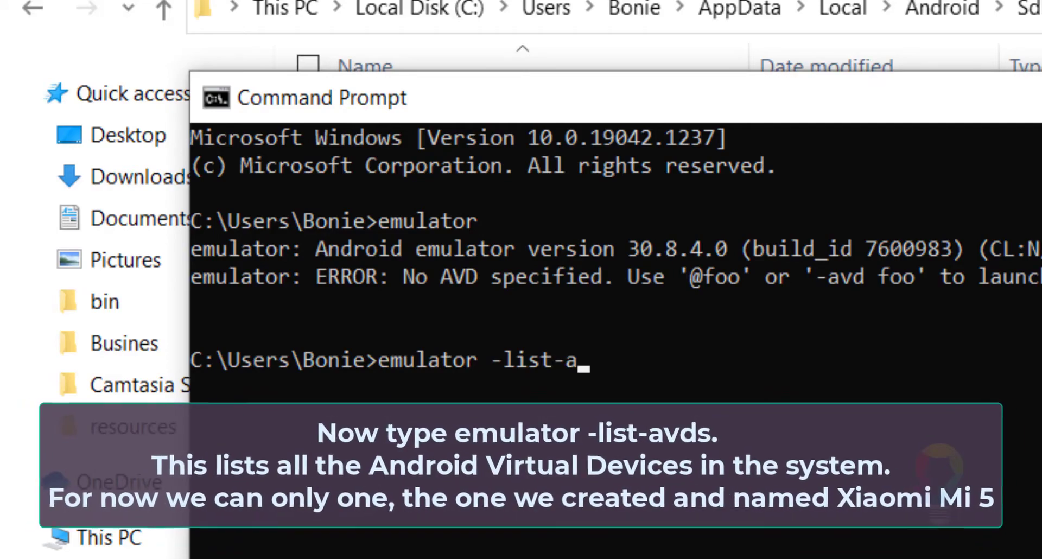
type("vds")
key("Return")
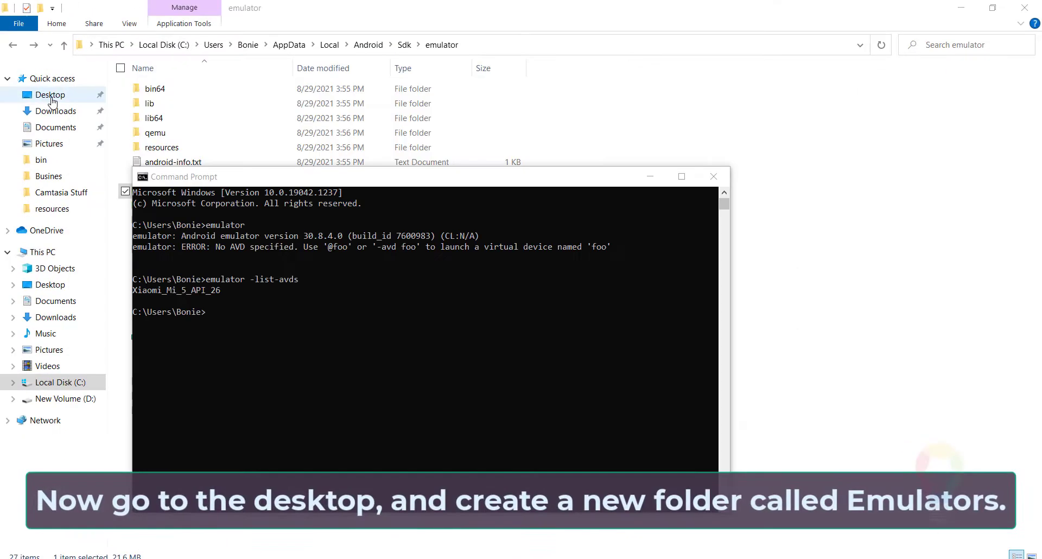
Create a new folder named Emulators on the Desktop and open it.
left_click(50, 95)
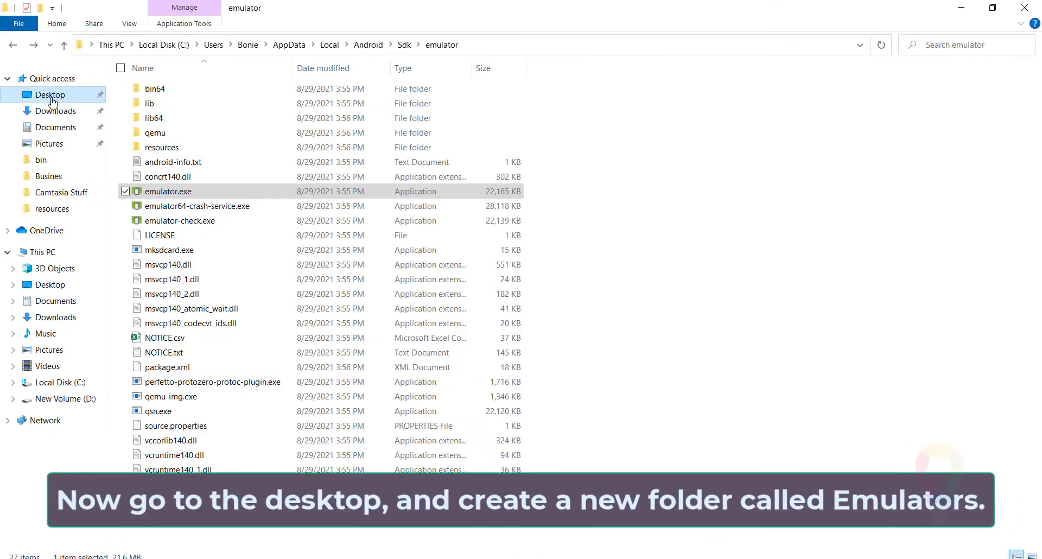
right_click(205, 383)
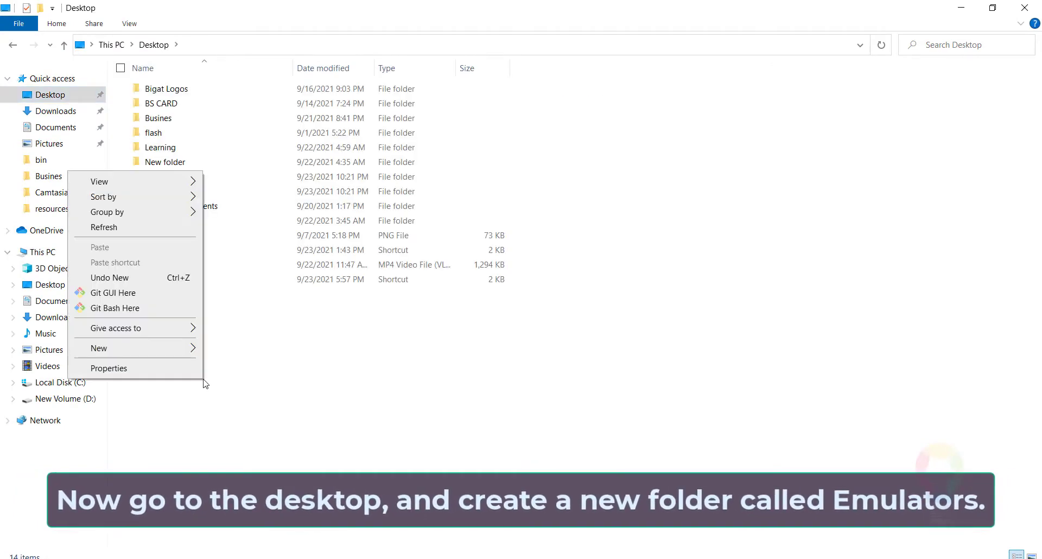
mouse_move(168, 351)
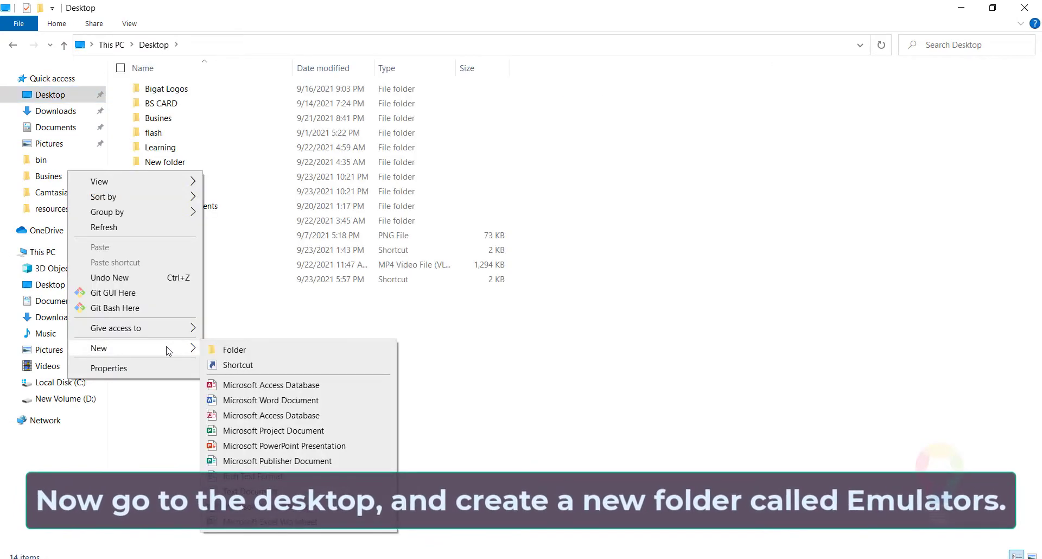
left_click(234, 350)
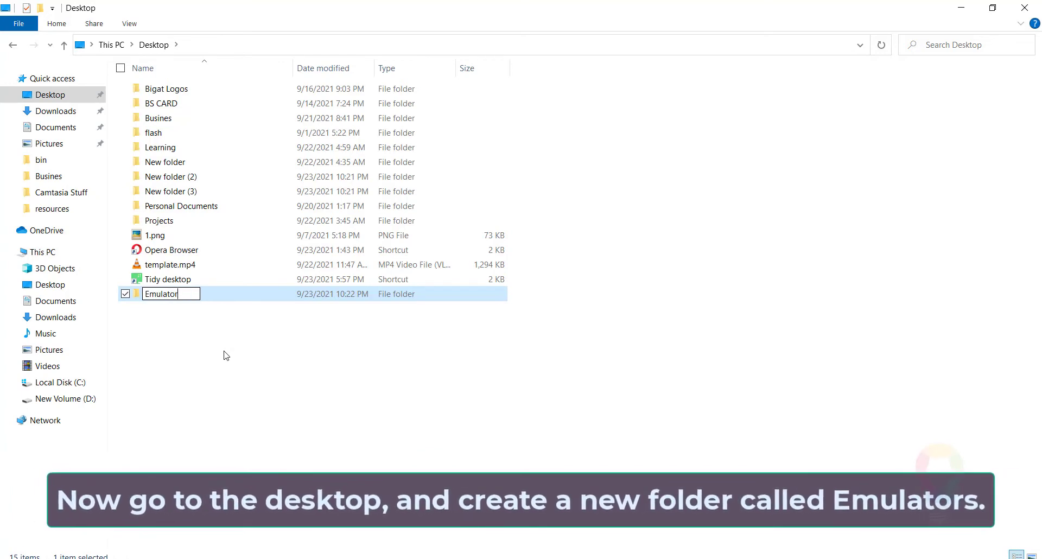
key("Return")
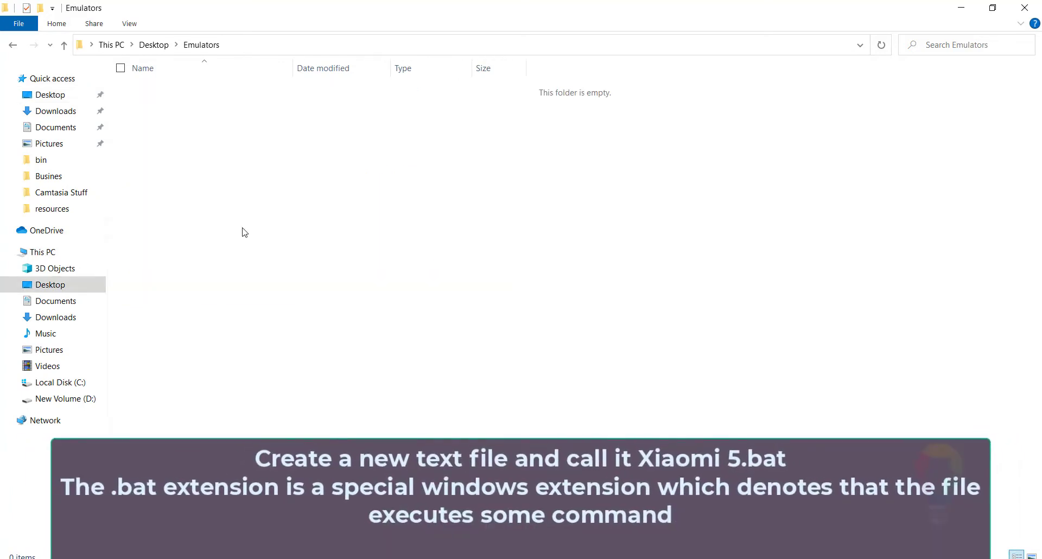
Create a text document in the Emulators folder and rename it, extension included, as Emulator - Xiami 5.bat.
right_click(184, 118)
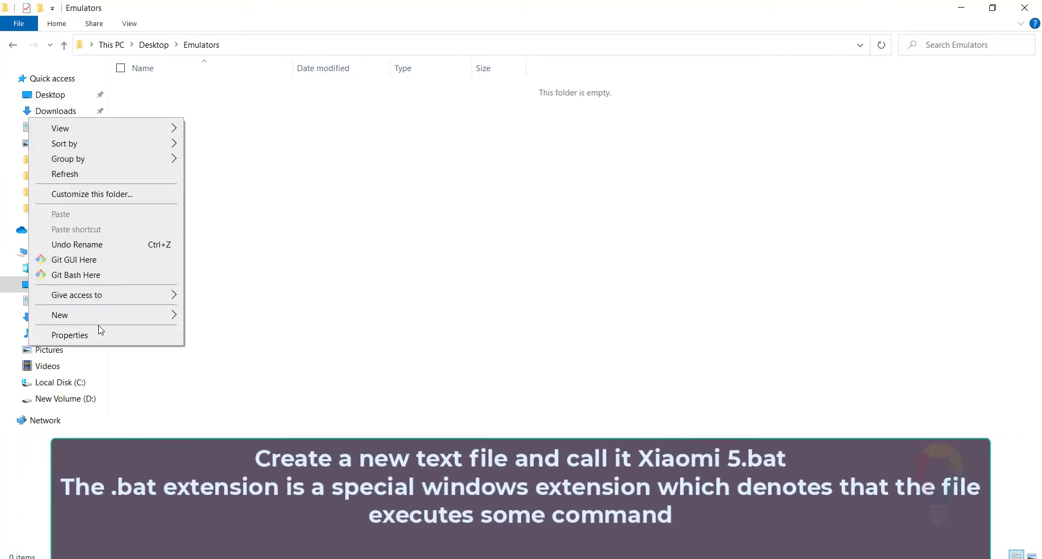
mouse_move(108, 323)
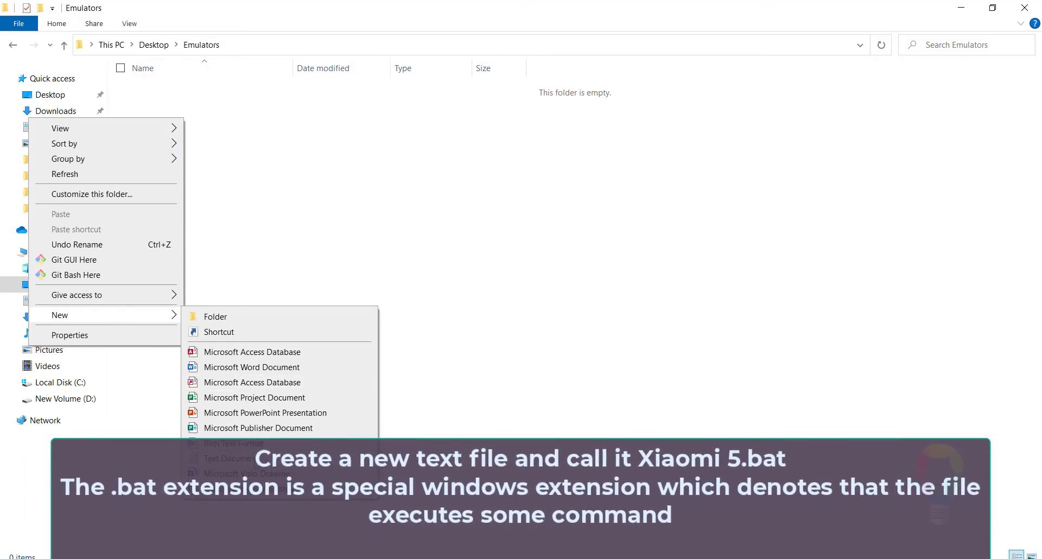
left_click(257, 459)
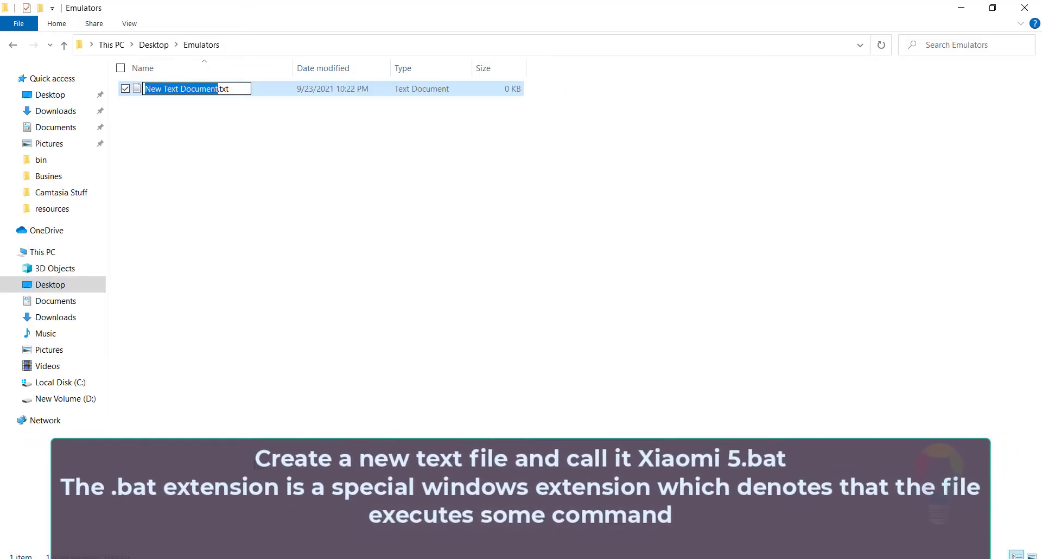
left_click(236, 85)
left_click_drag(236, 86, 122, 68)
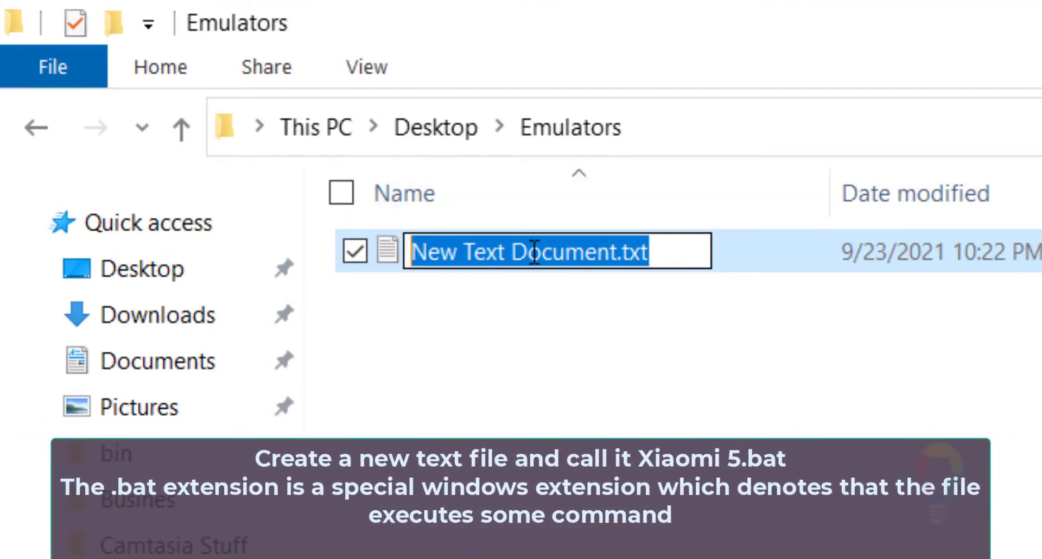
left_click(665, 253)
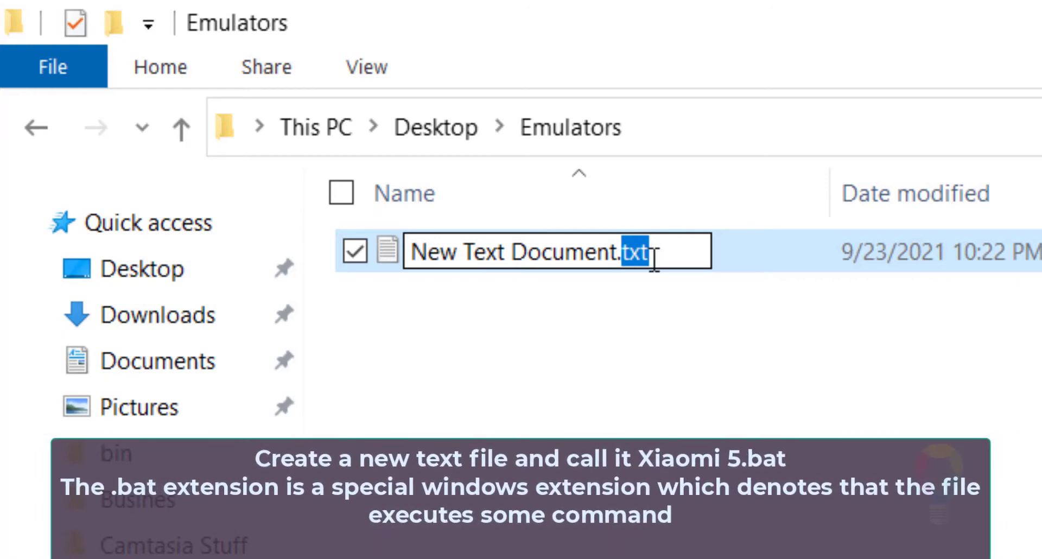
left_click_drag(657, 259, 330, 235)
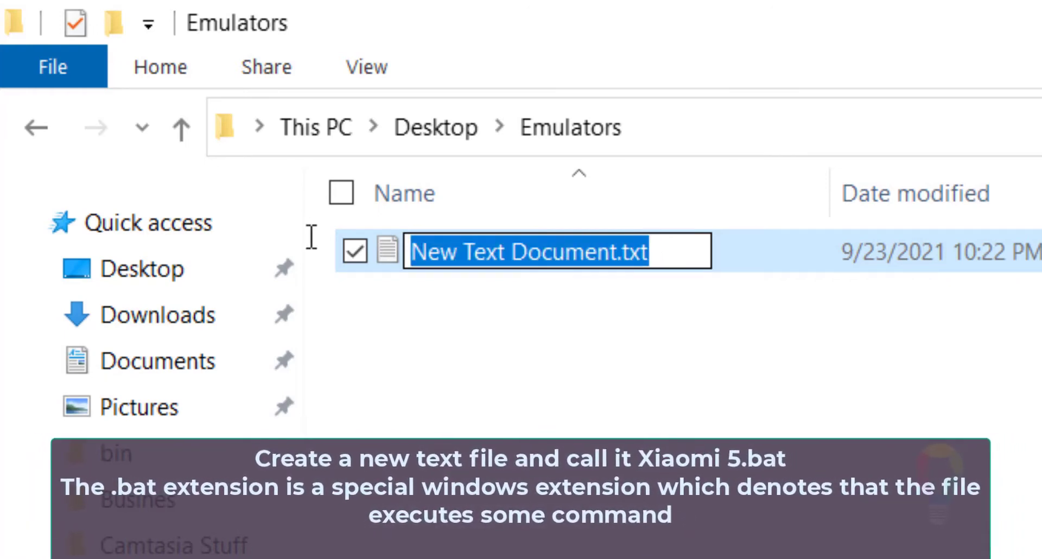
type("Emulator - Xiami 5.bat")
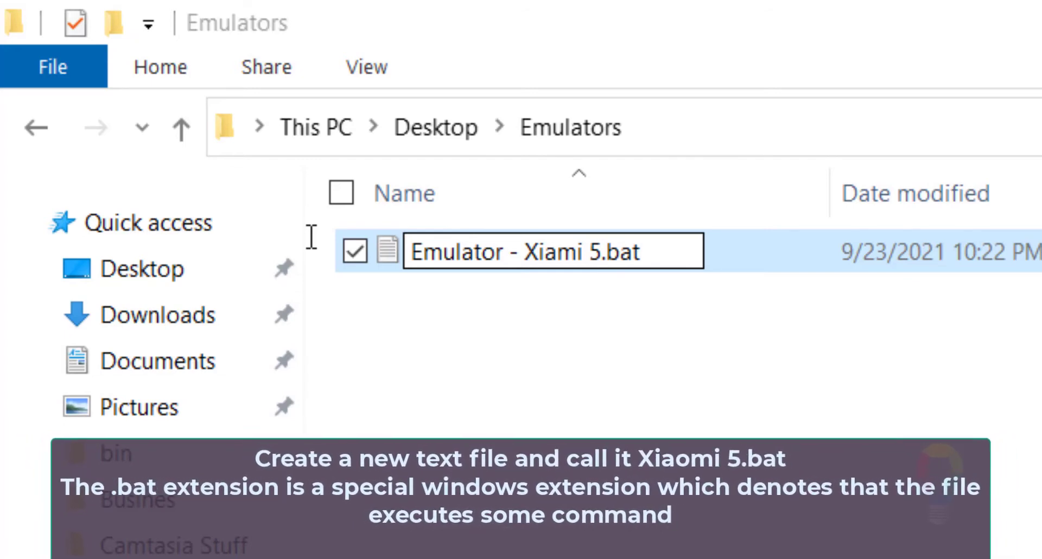
key("Return")
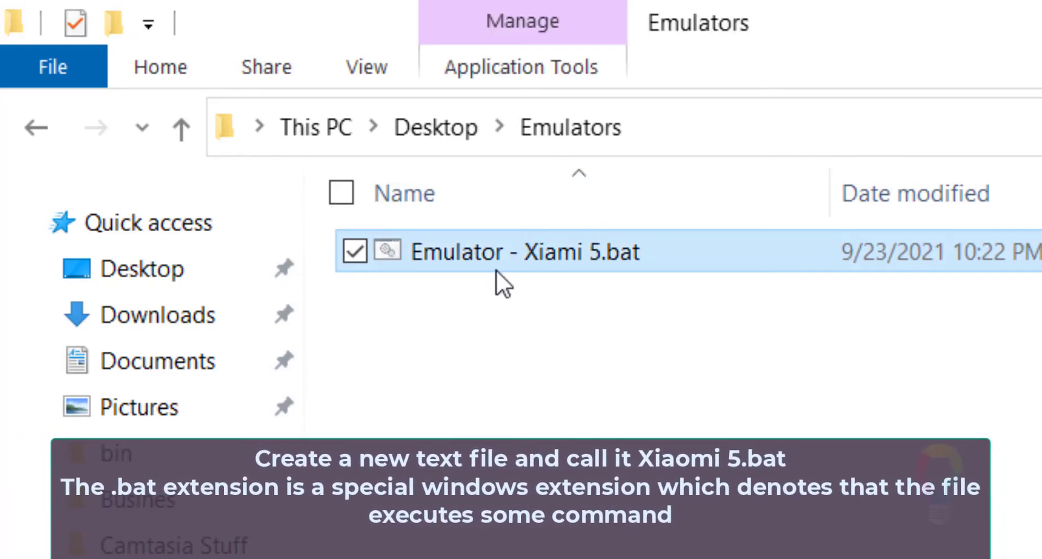
Open Emulator - Xiami 5.bat for editing in Notepad++ and begin its first line with the word emulator.
right_click(495, 269)
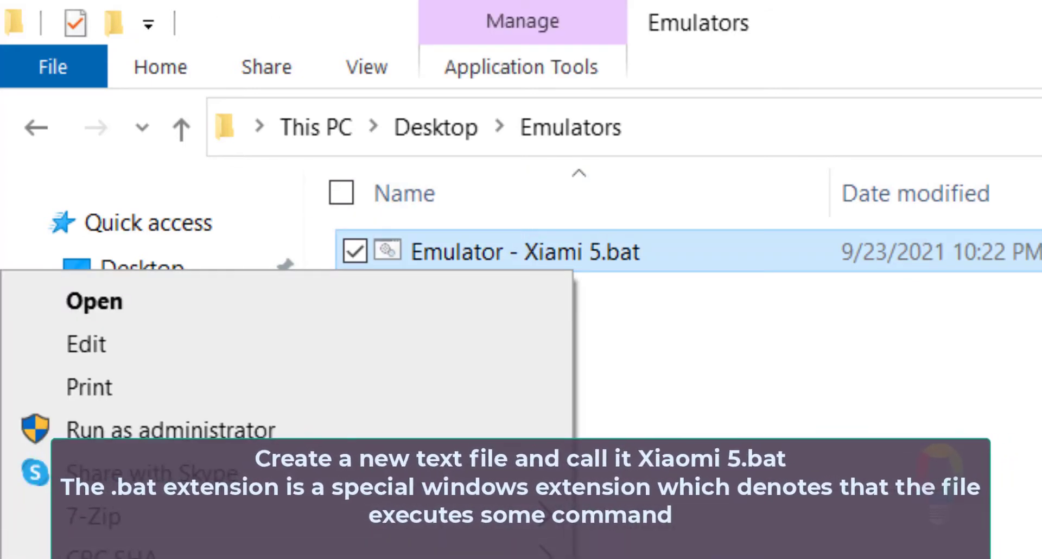
left_click(271, 558)
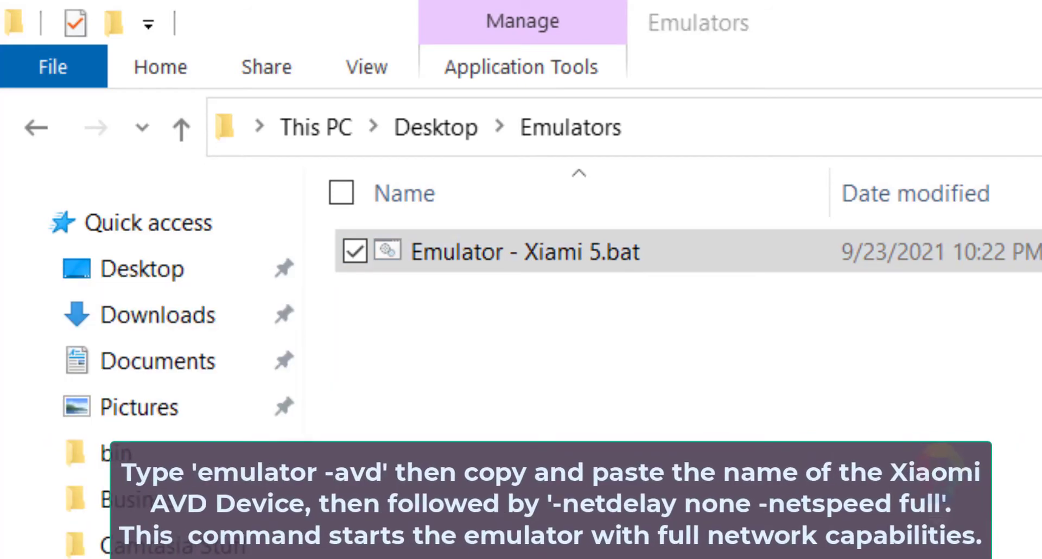
type("e")
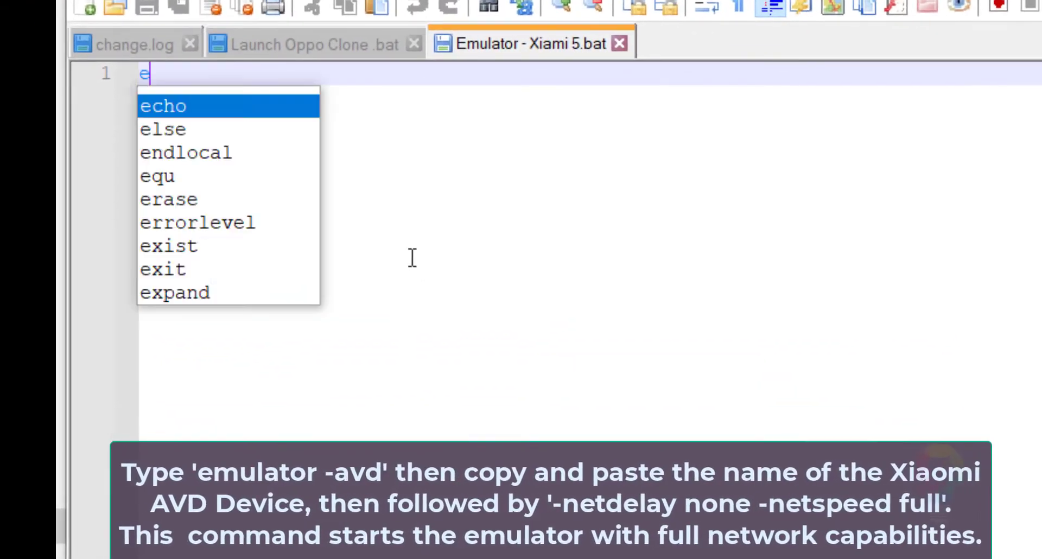
type("mul")
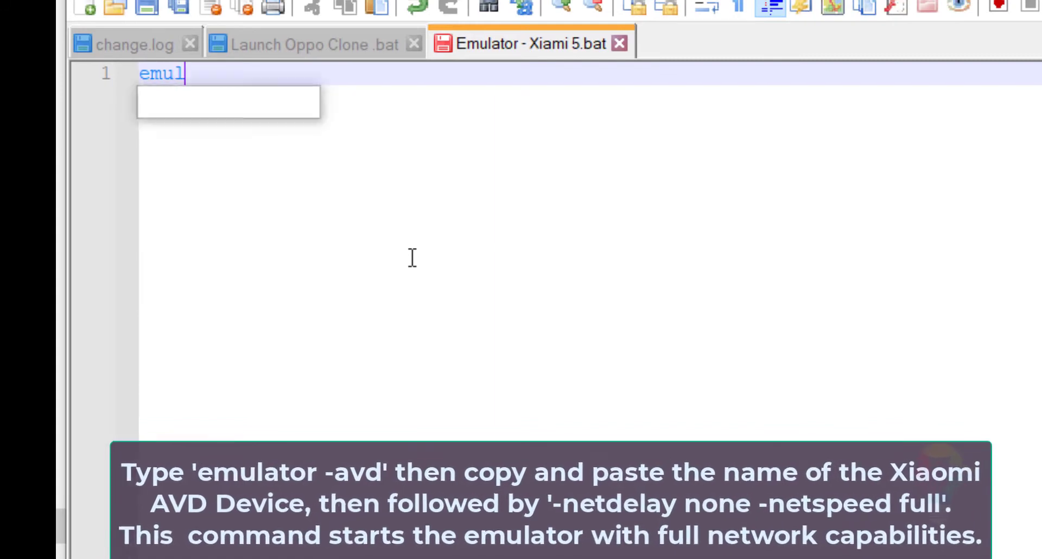
type("ator")
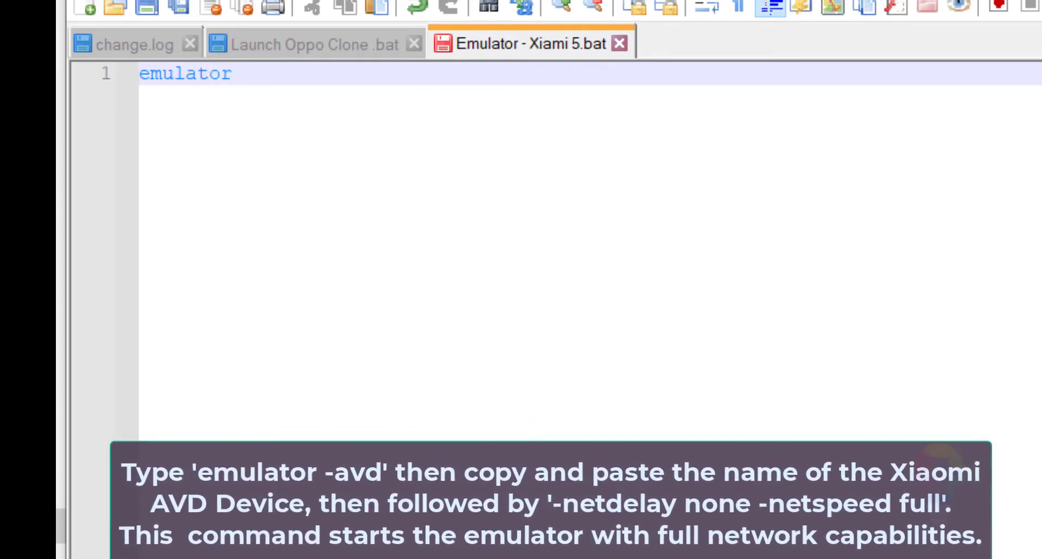
Copy the device name Xiaomi_Mi_5_API_26 from Command Prompt and paste it after emulator in the Notepad++ batch file.
key("alt+Tab")
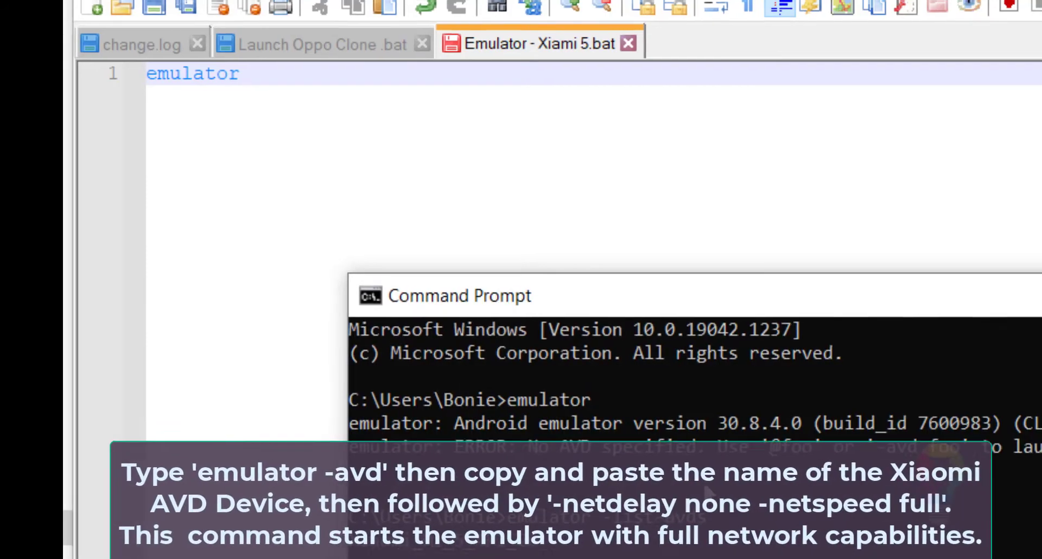
left_click_drag(544, 542, 363, 542)
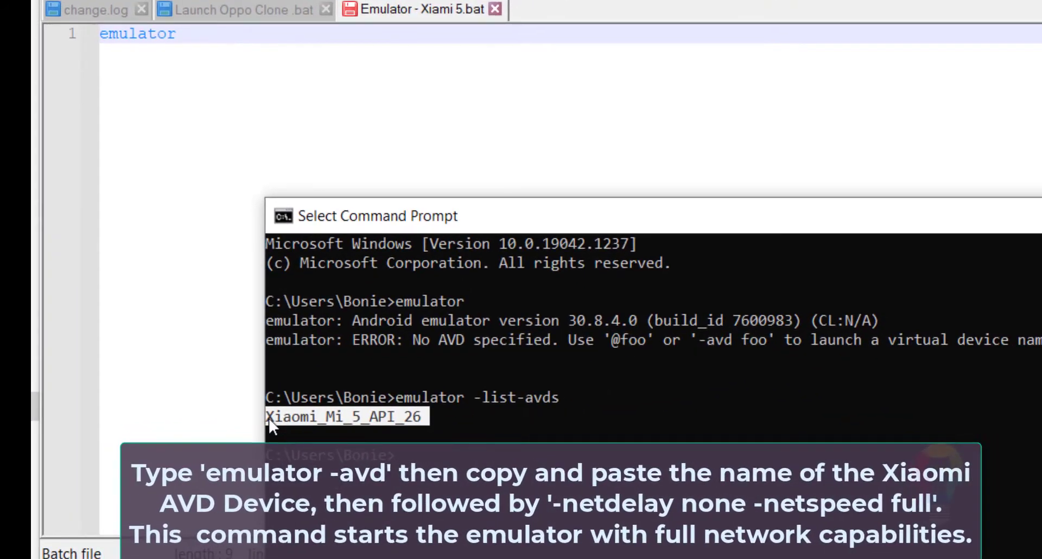
right_click(444, 556)
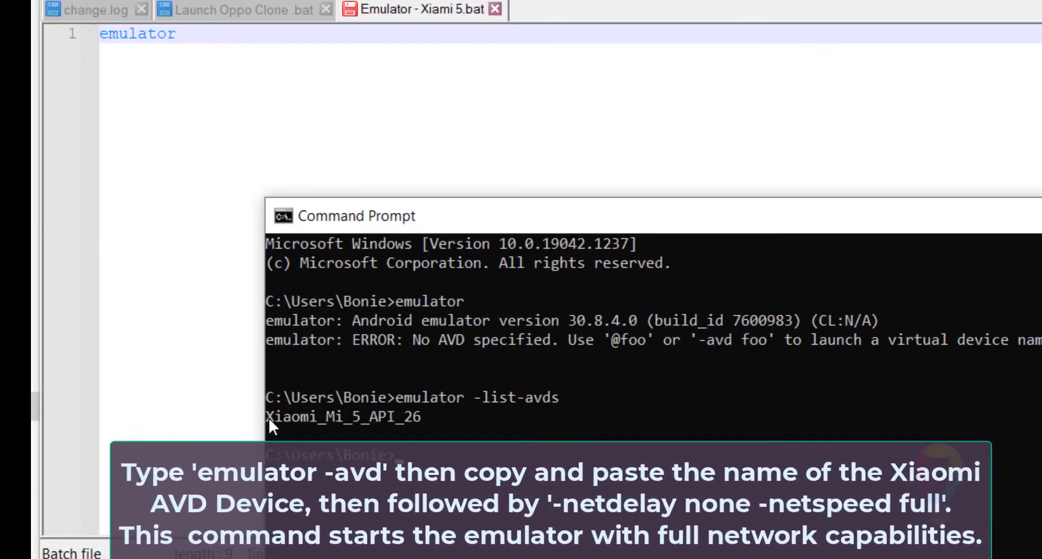
left_click_drag(428, 417, 267, 418)
right_click(268, 417)
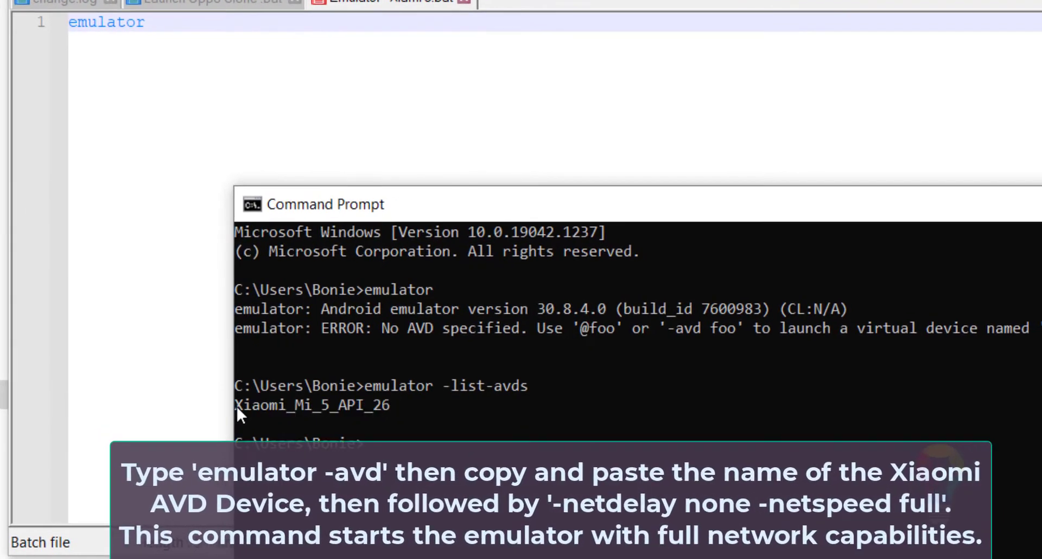
left_click(226, 75)
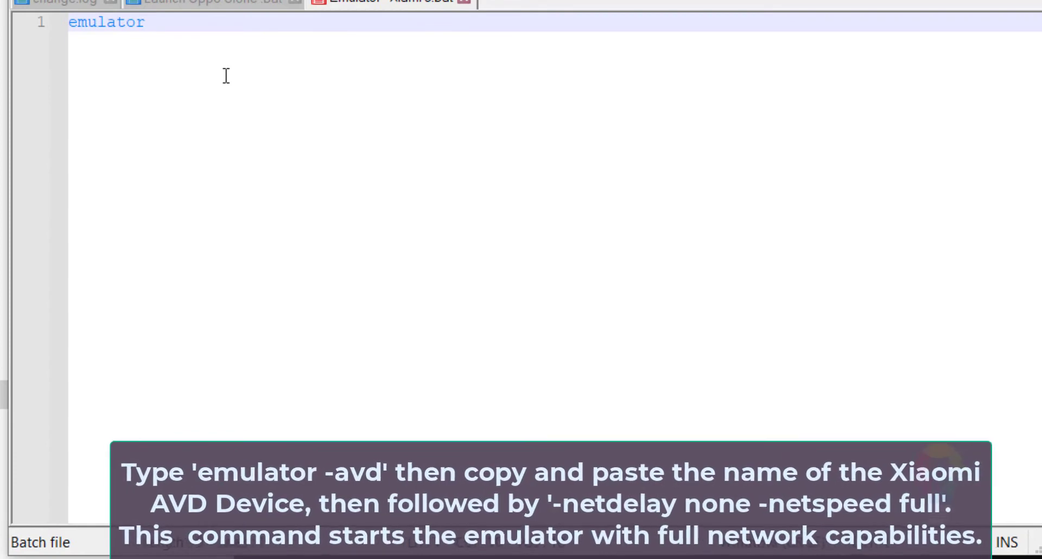
type("Xiaomi_Mi_5_API_26")
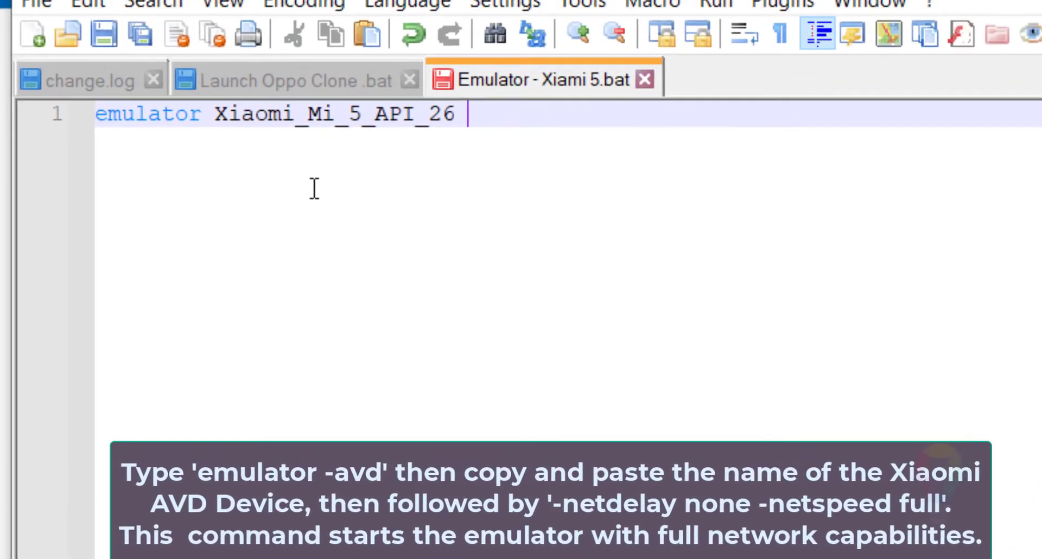
Append -netdelay none -netspeed full to the emulator command and save the batch file.
type("-")
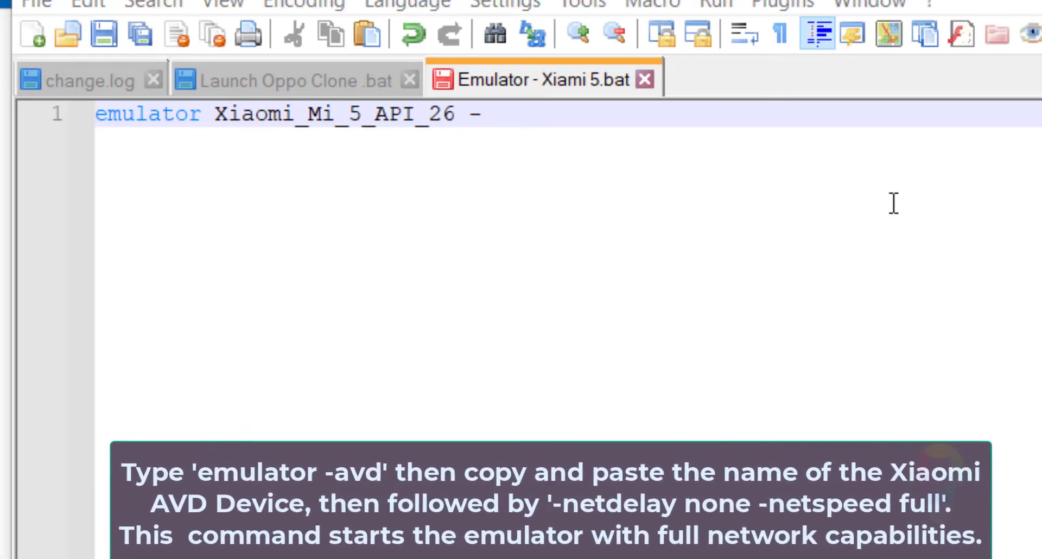
type("net")
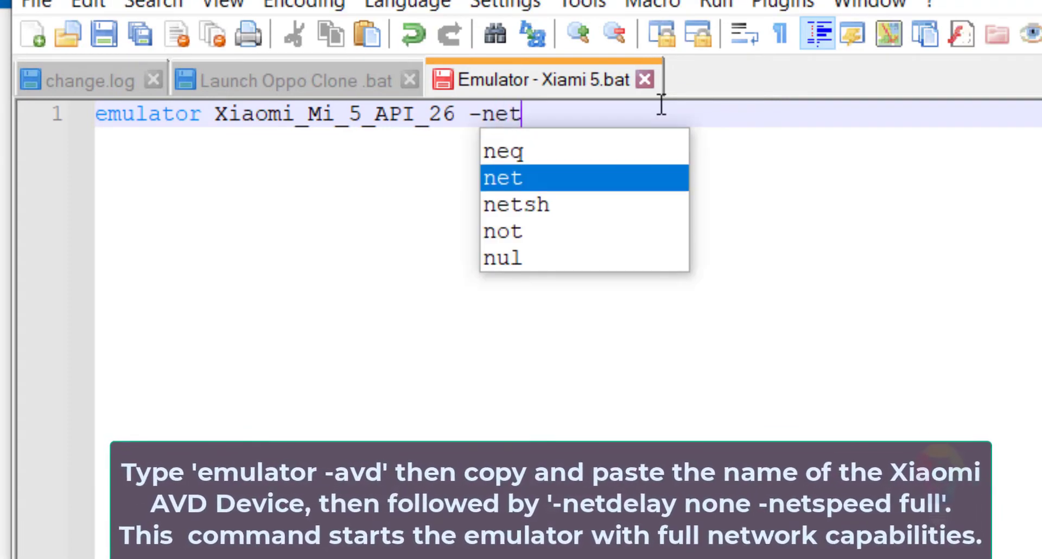
type("delay")
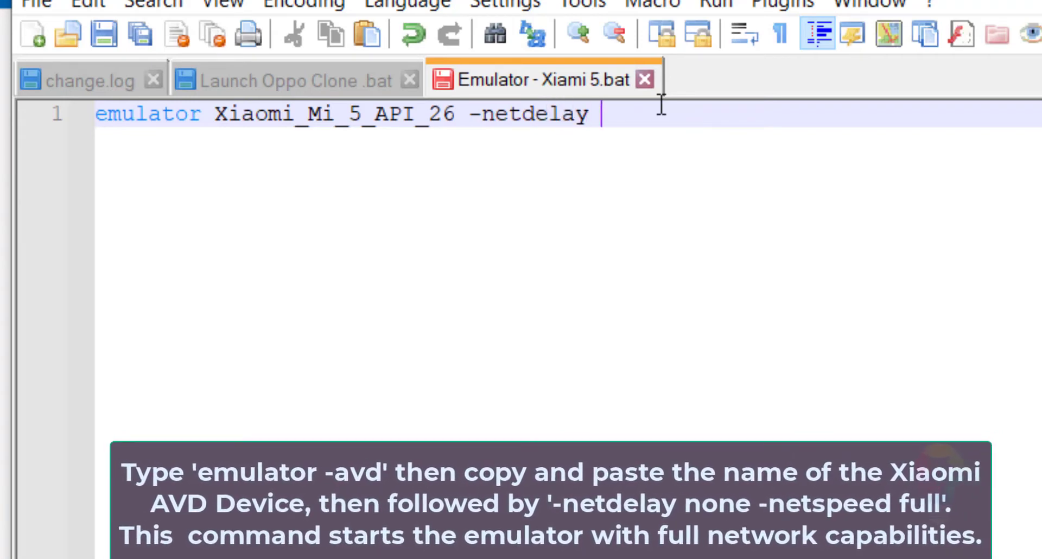
type("e none -netsp")
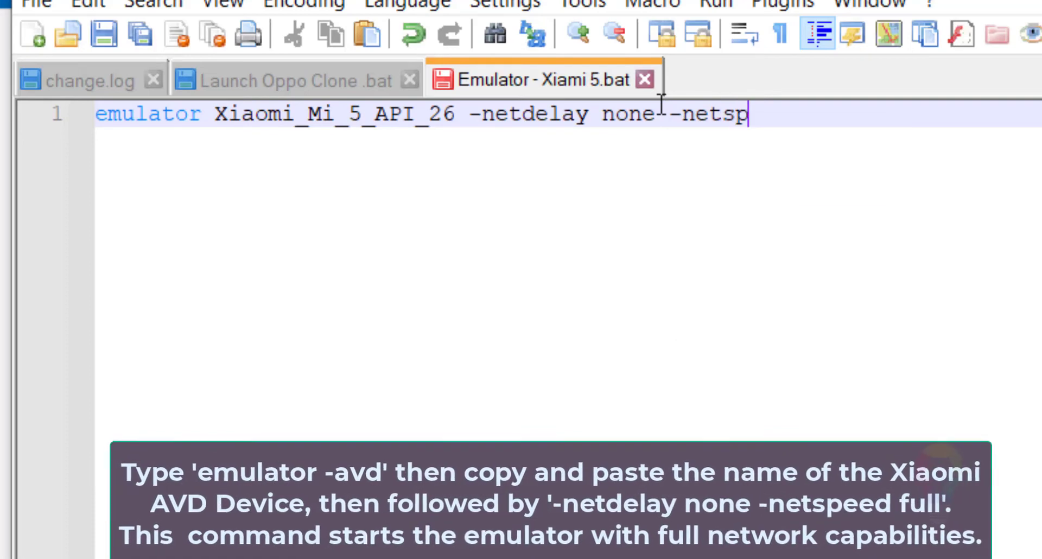
type("eed full")
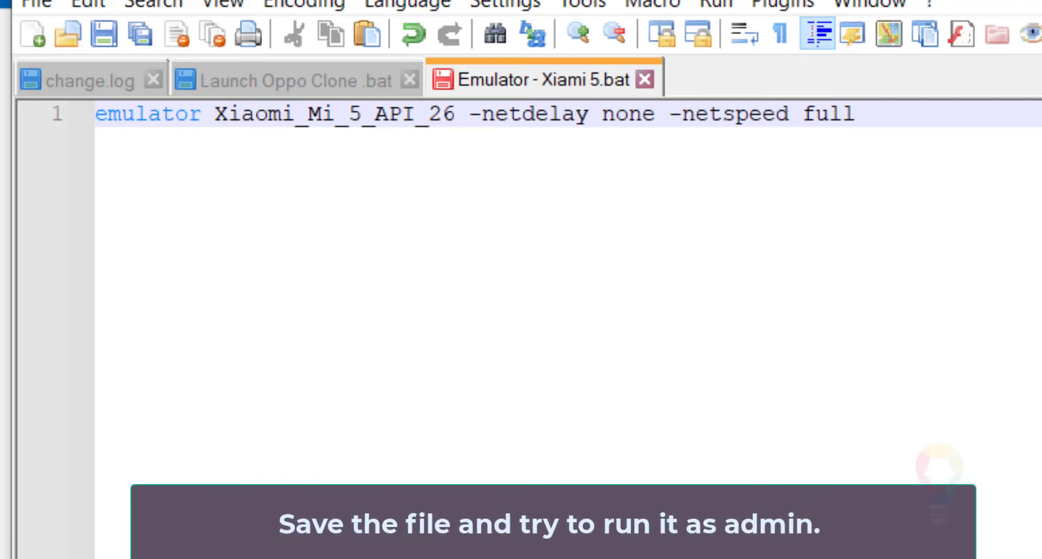
key("ctrl+s")
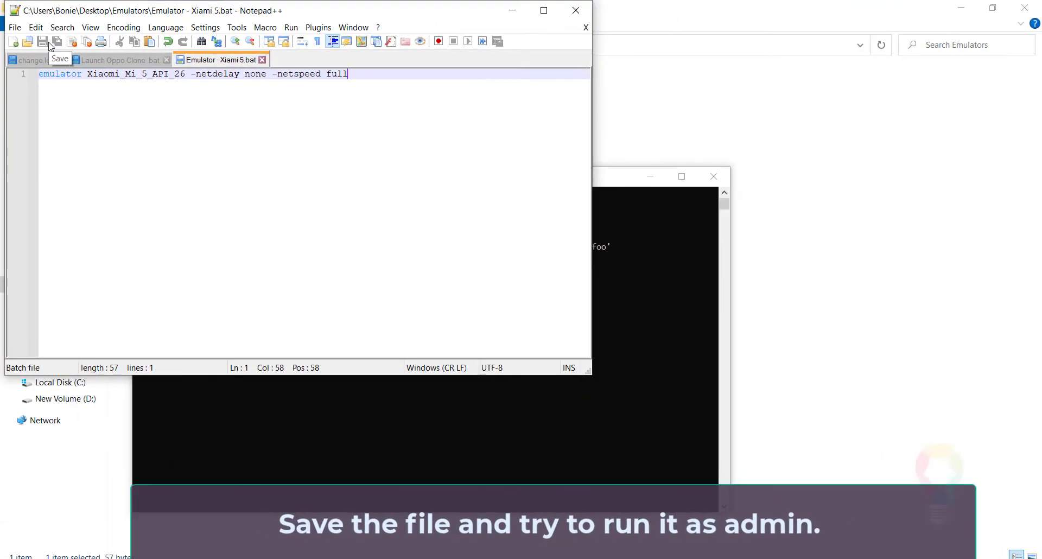
left_click(21, 29)
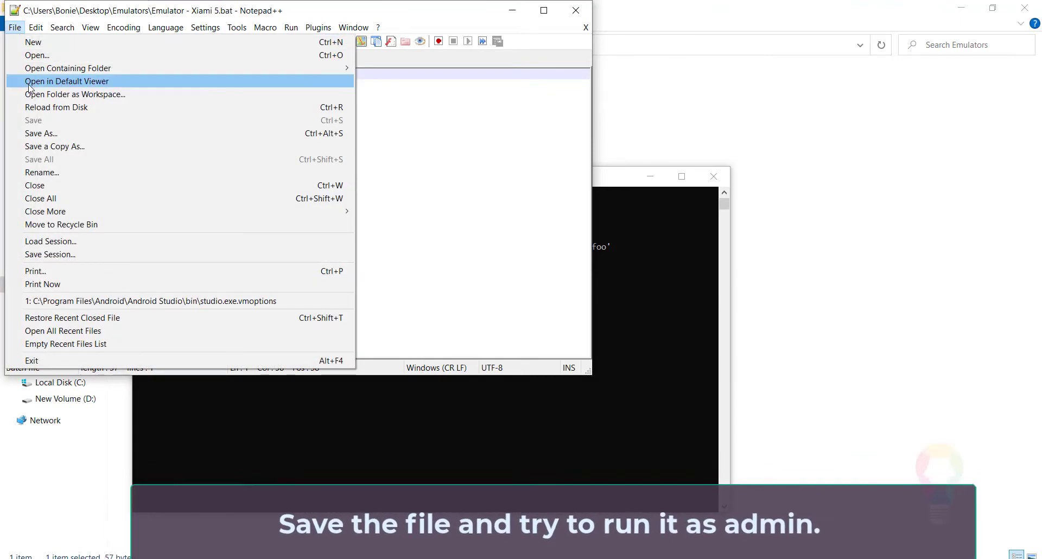
left_click(410, 123)
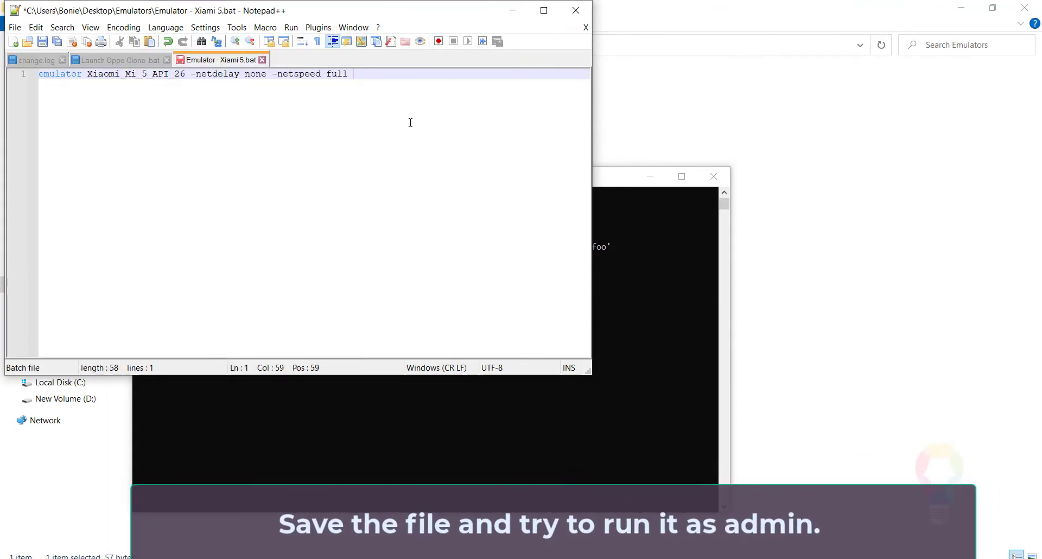
left_click(42, 41)
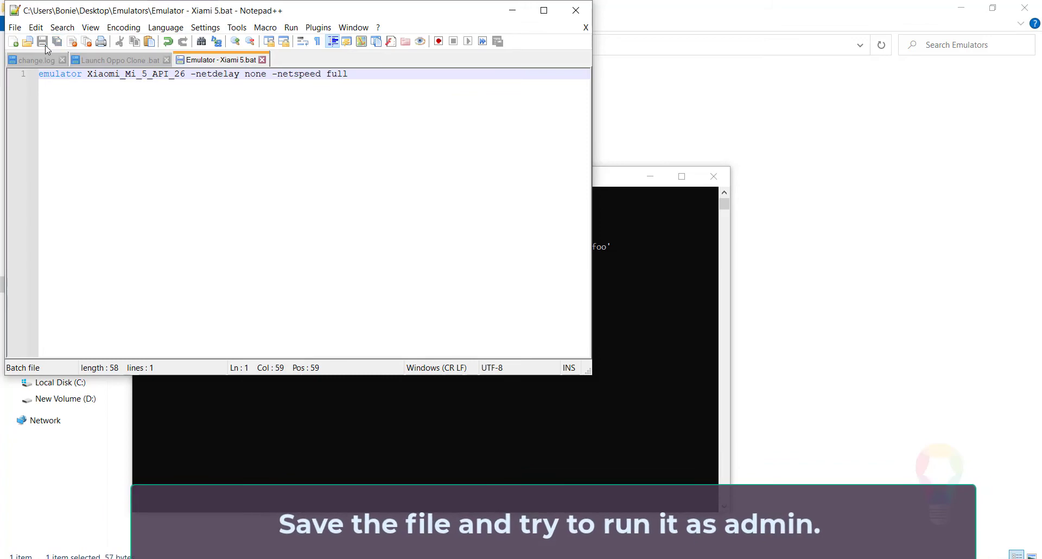
Try to run Emulator - Xiami 5.bat from the Emulators folder as administrator.
left_click(523, 13)
left_click(225, 135)
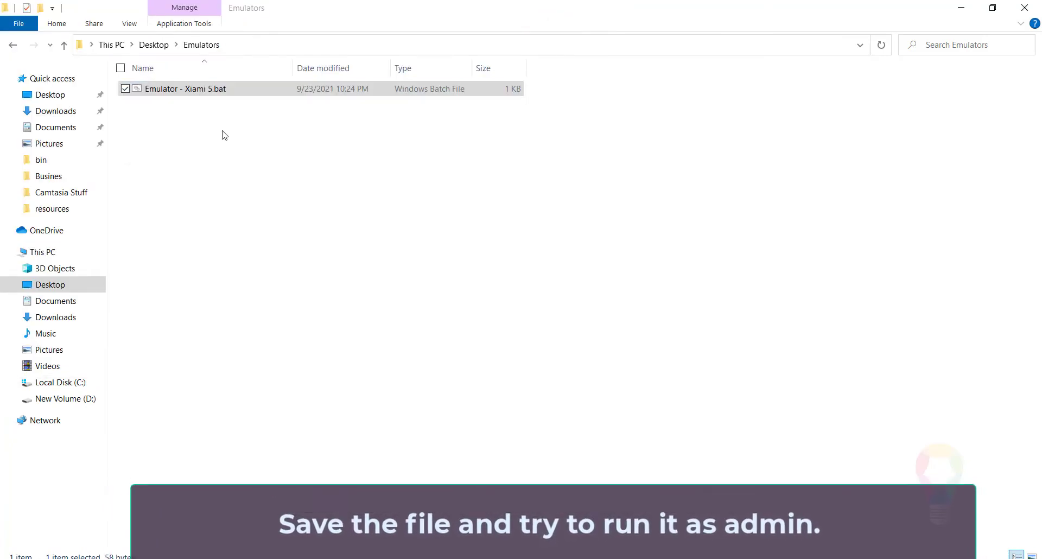
right_click(196, 92)
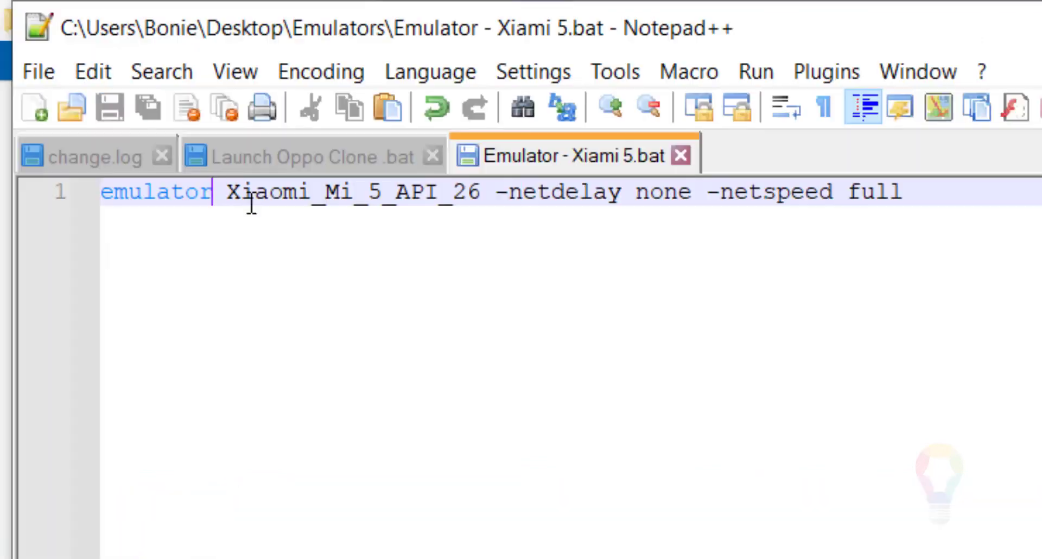
Insert -avd before Xiaomi_Mi_5_API_26 in the batch file, save it, and run Emulator - Xiami 5.bat as administrator.
type("-avd")
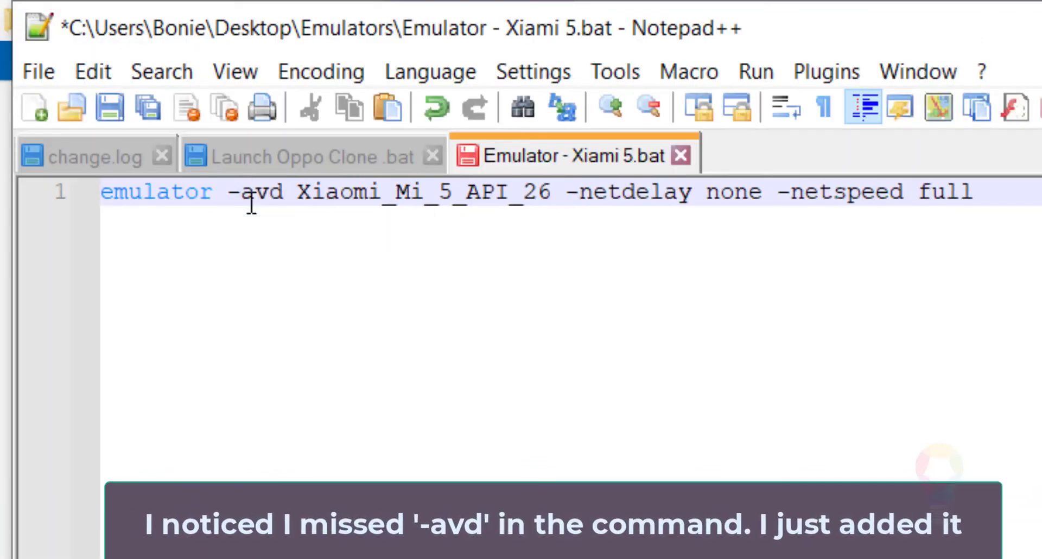
left_click(112, 103)
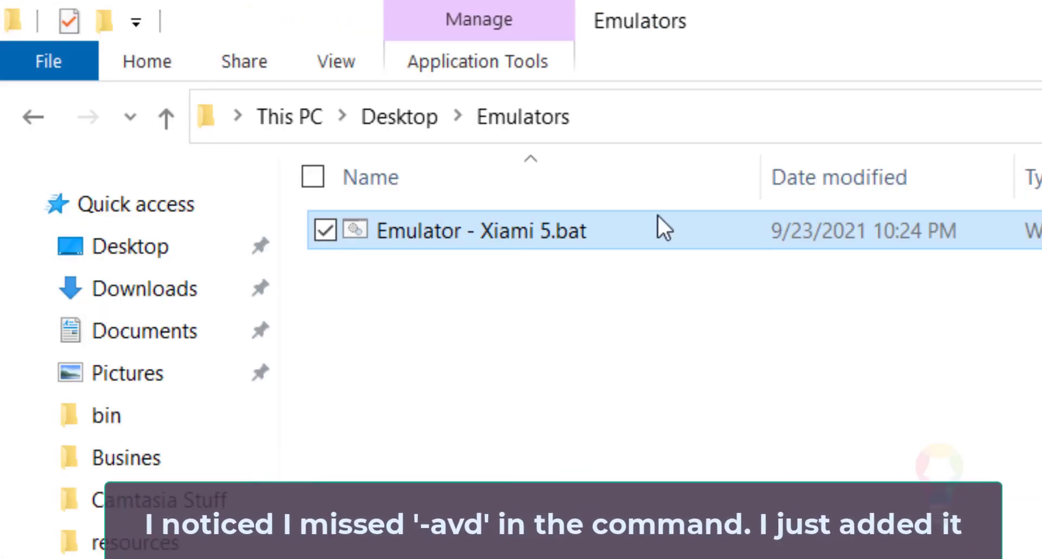
right_click(543, 241)
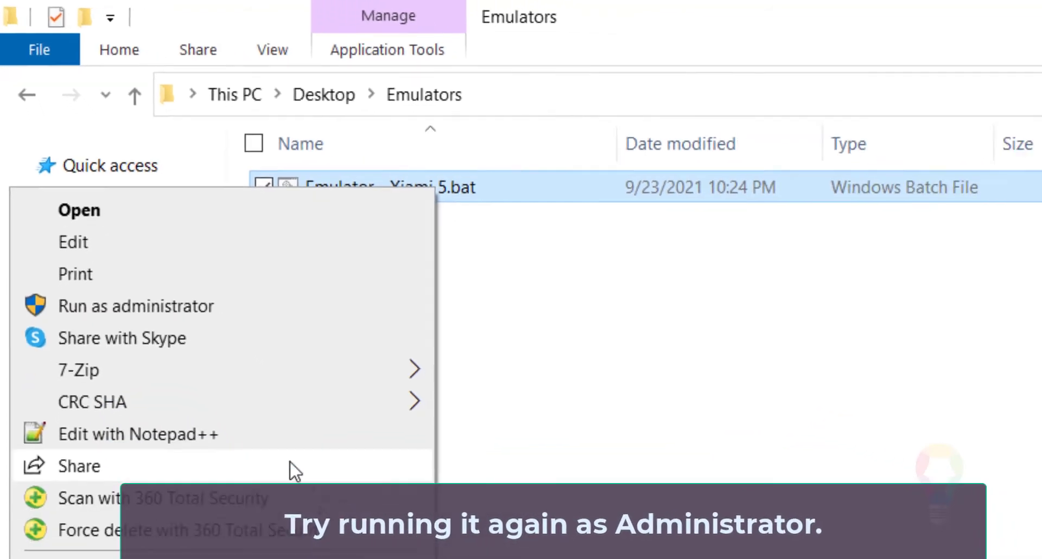
left_click(132, 159)
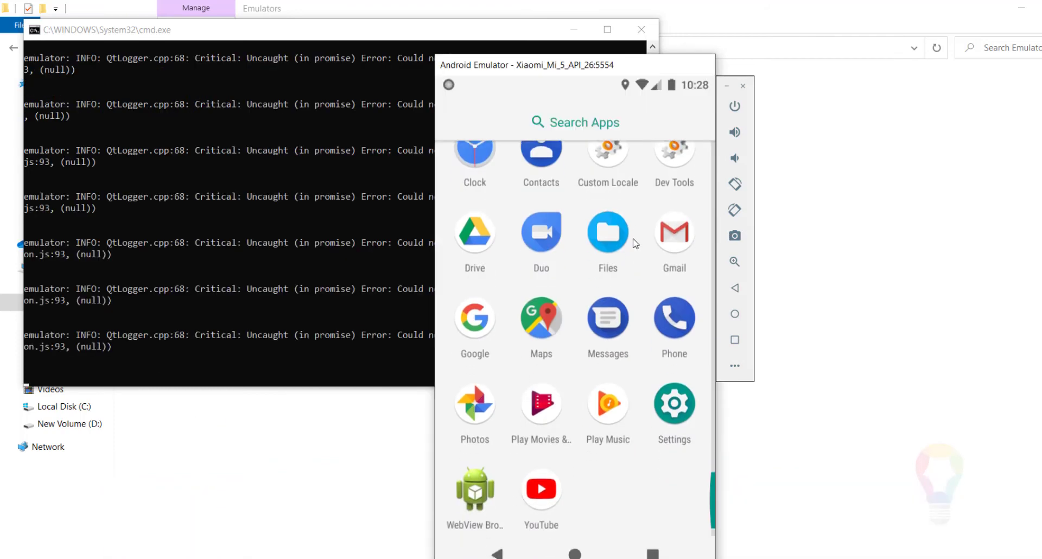
Open the Google app in the emulator, decline signing in, and search for React Native.
left_click(466, 319)
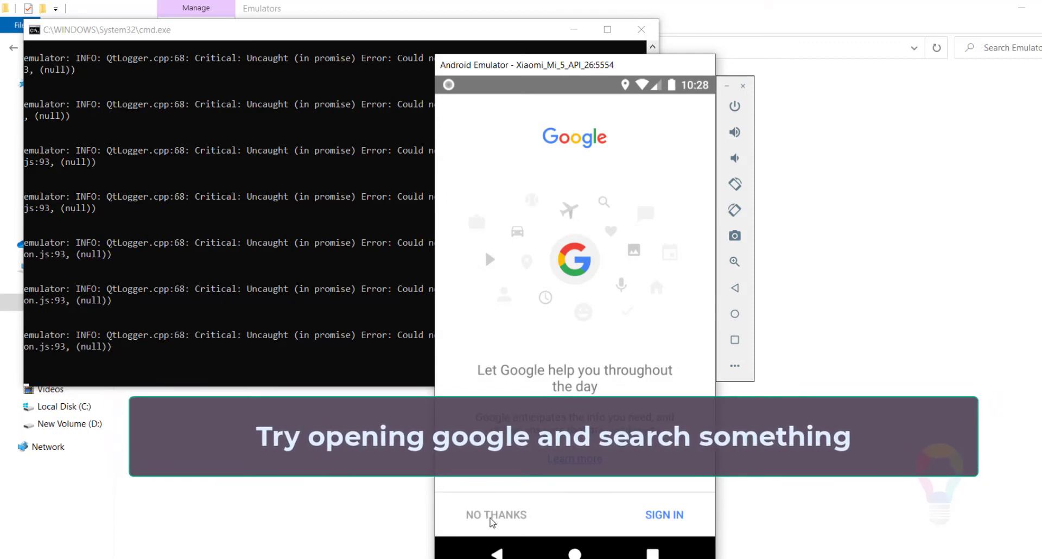
left_click(492, 521)
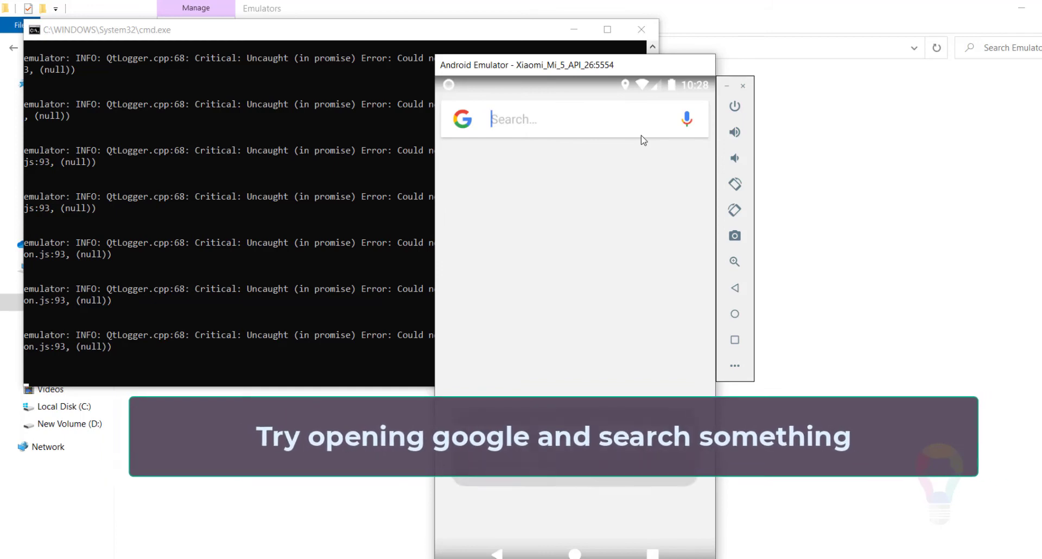
type("R")
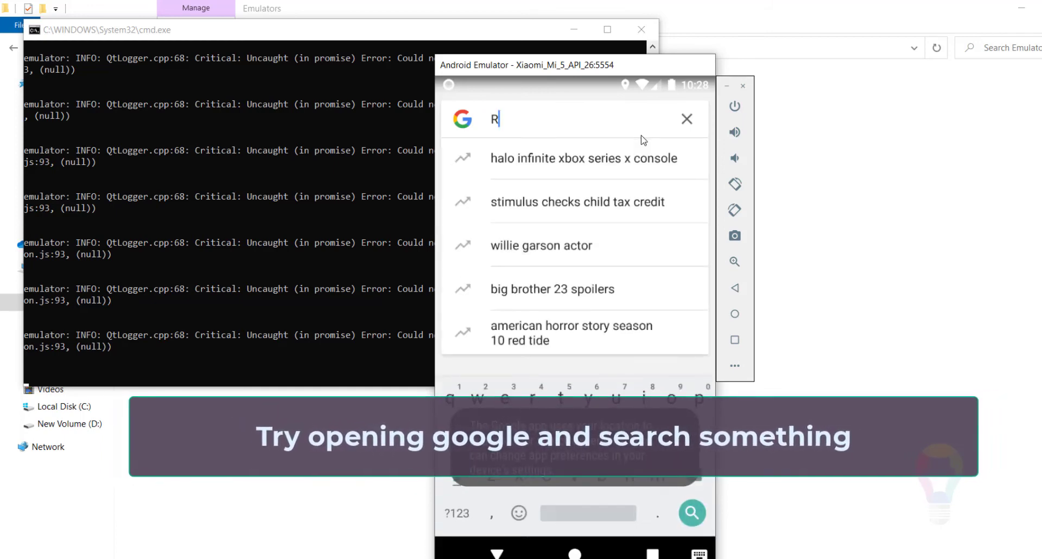
type("eact")
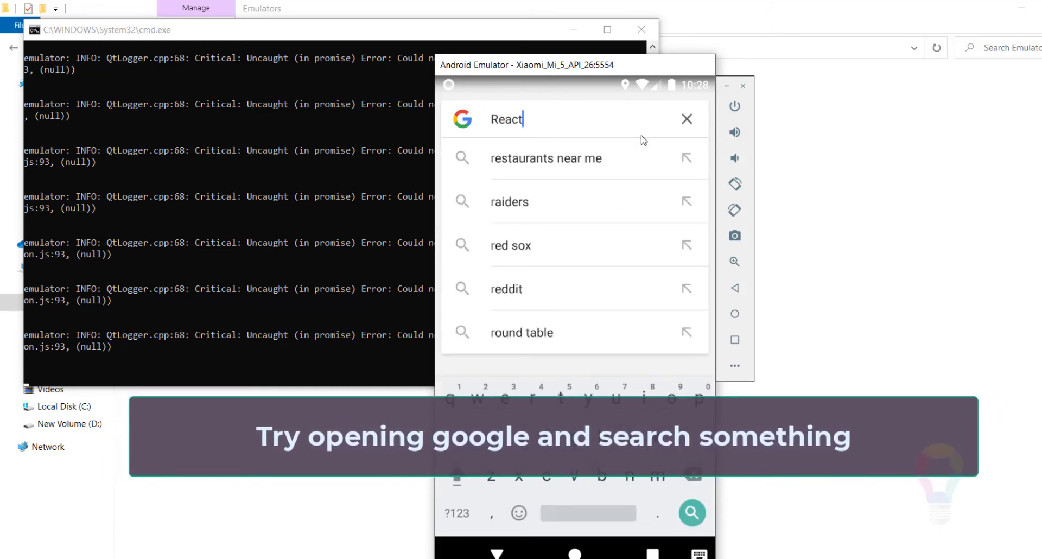
type(" Native")
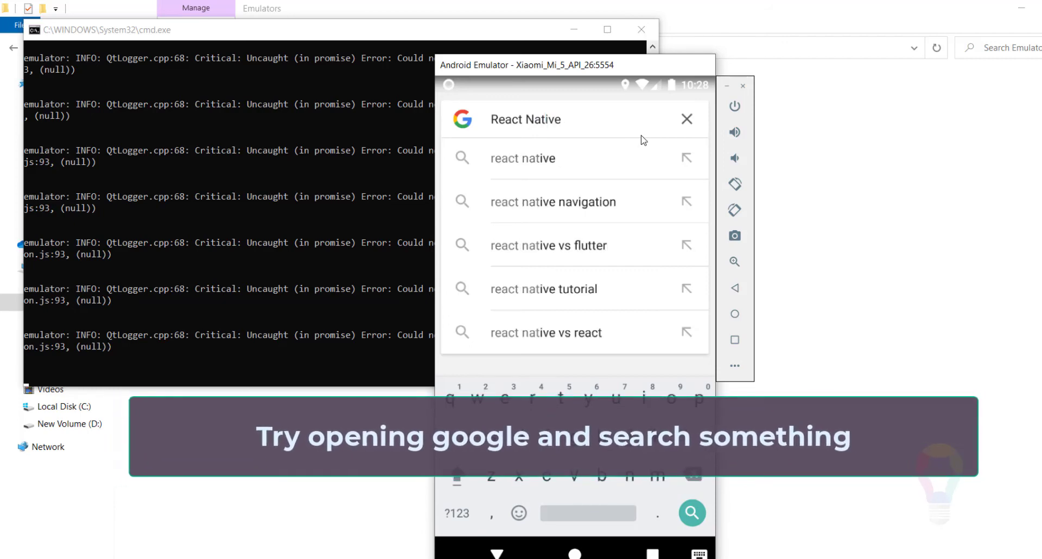
key("Return")
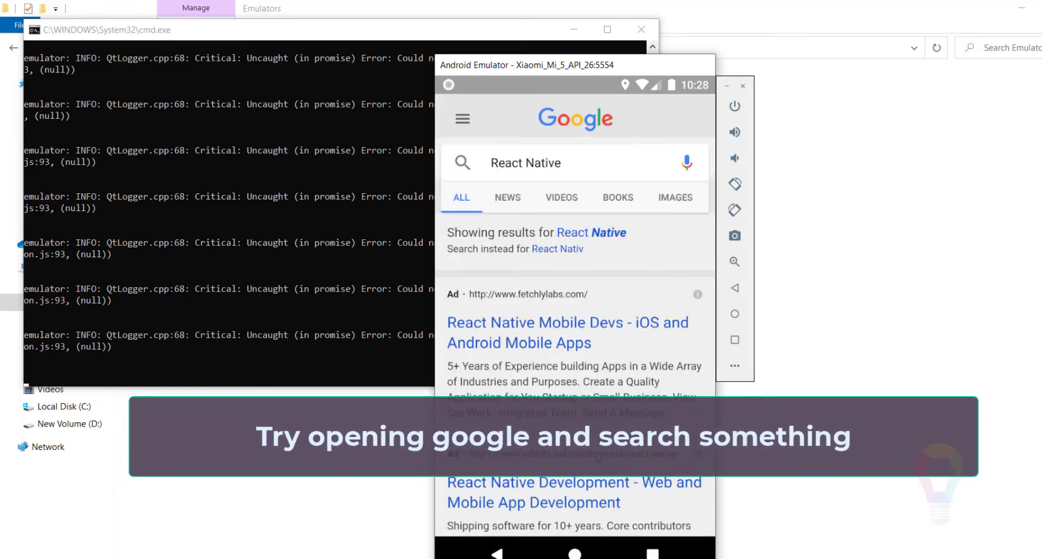
scroll(627, 243, "down", 5)
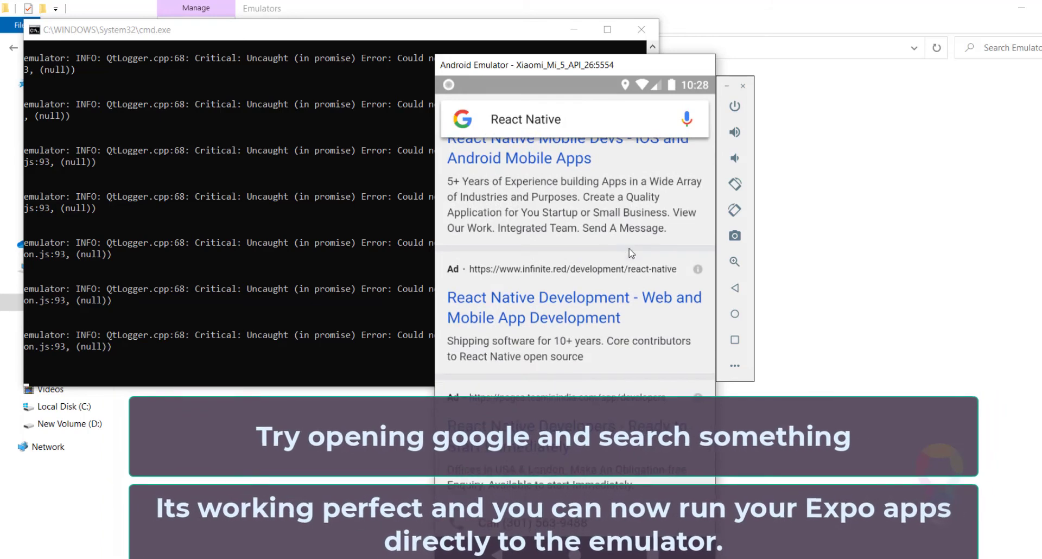
left_click(665, 296)
left_click(736, 340)
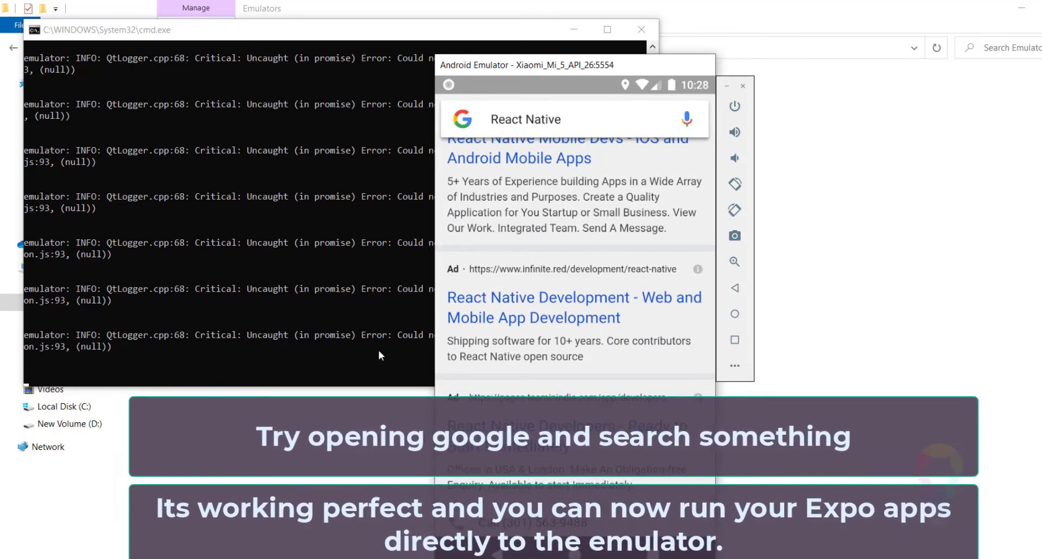